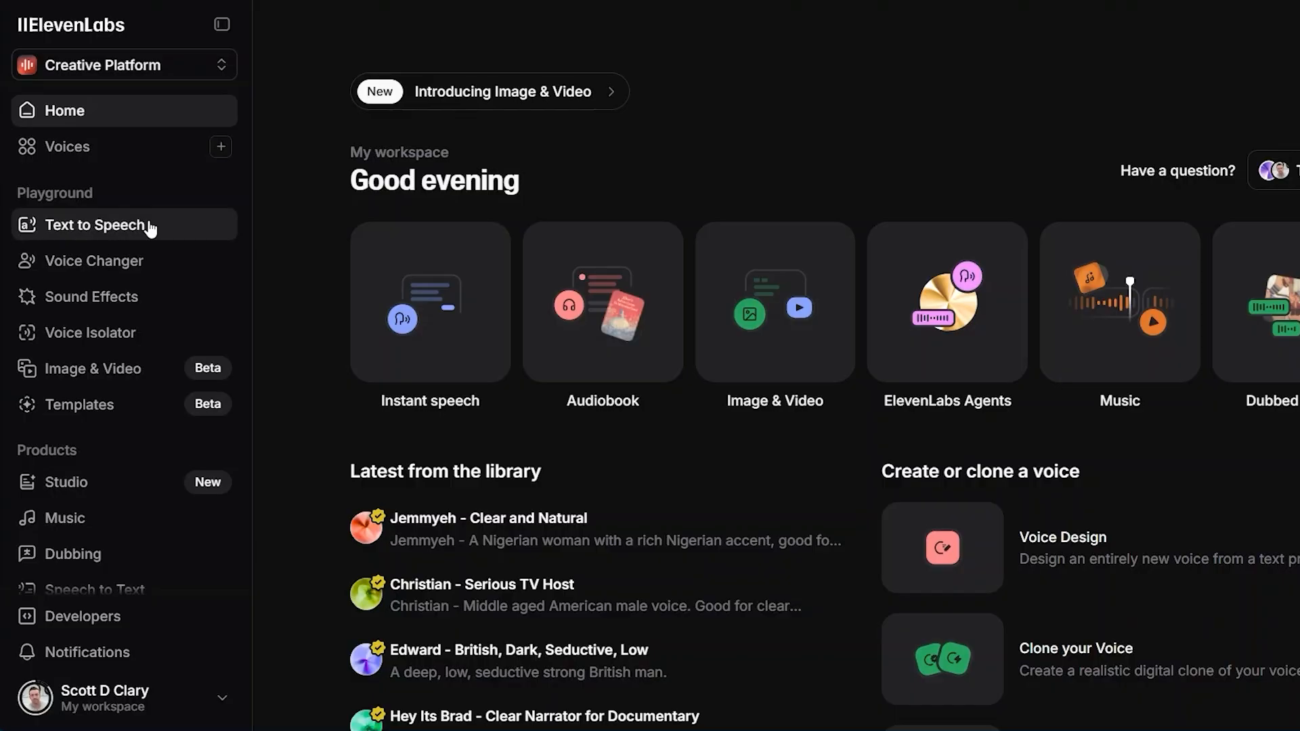
# Open the voice library and browse its trending voices and collections
pyautogui.click(112, 155)
pyautogui.write('2')
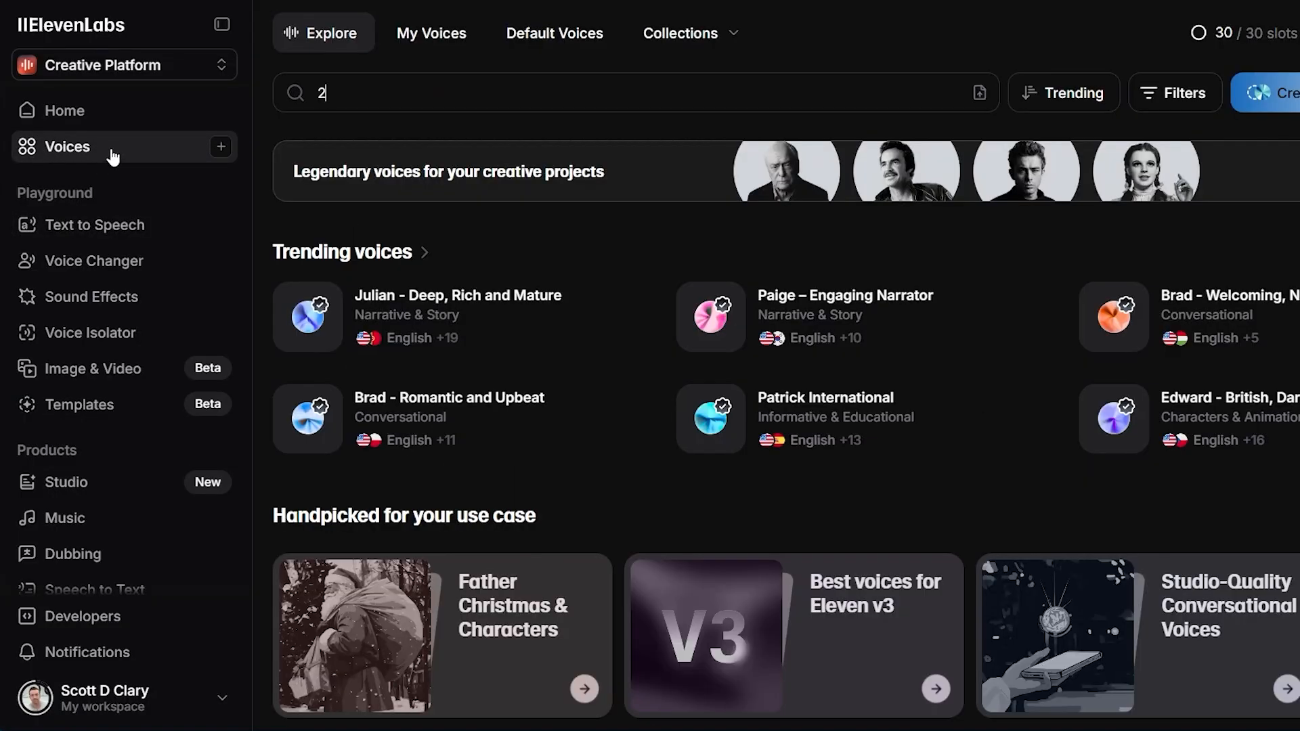
pyautogui.press('BackSpace')
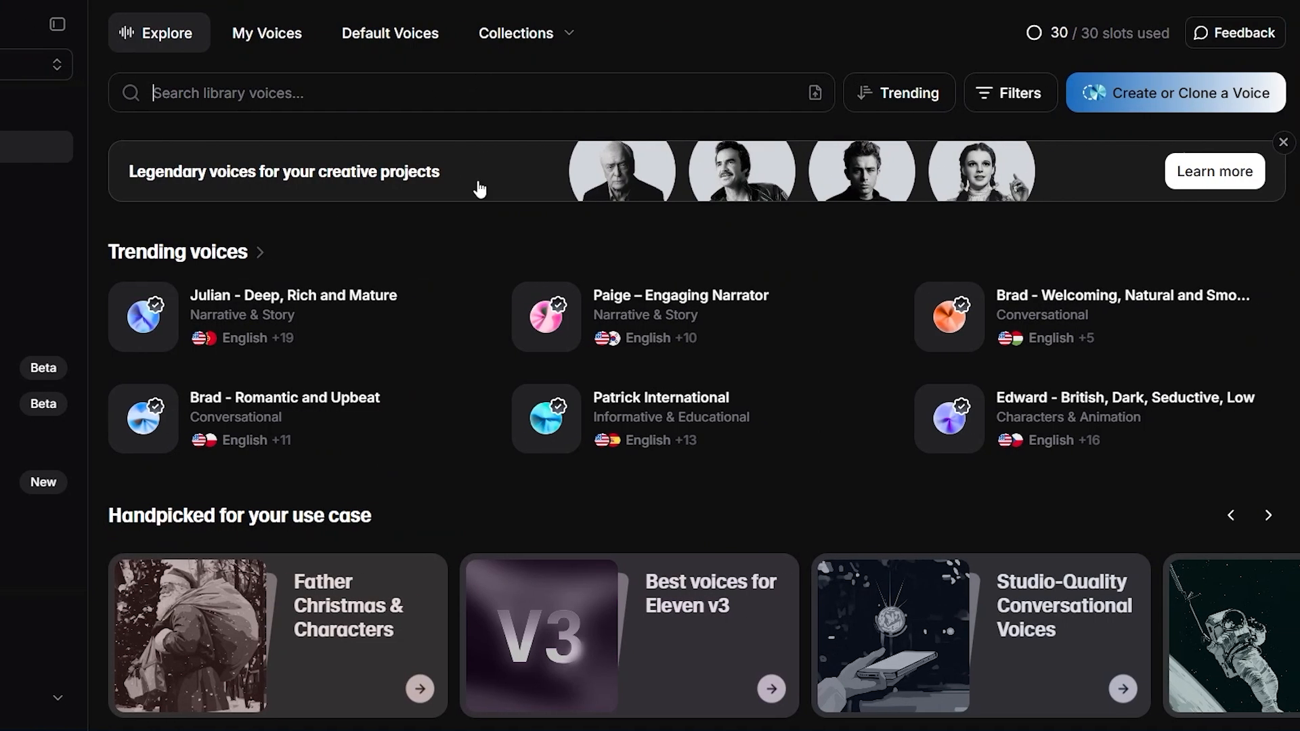
pyautogui.scroll(-20, 429, 376)
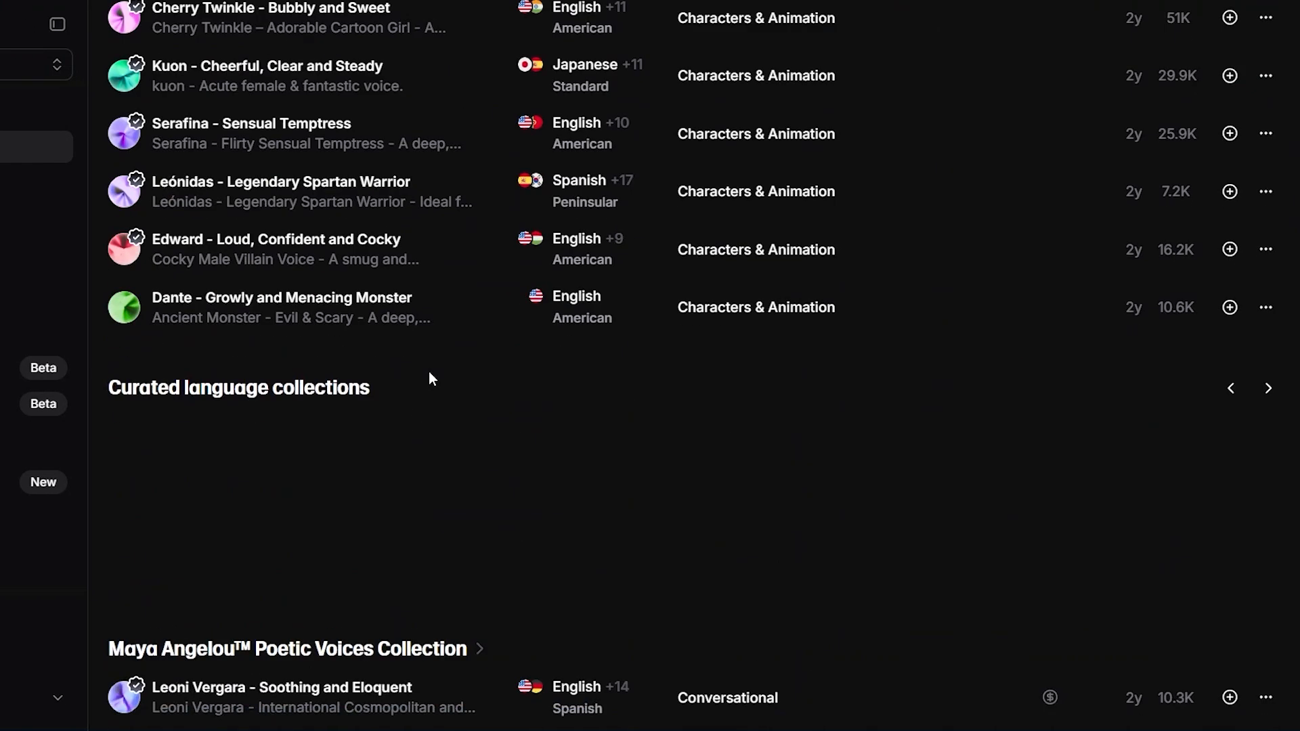
pyautogui.scroll(20, 431, 380)
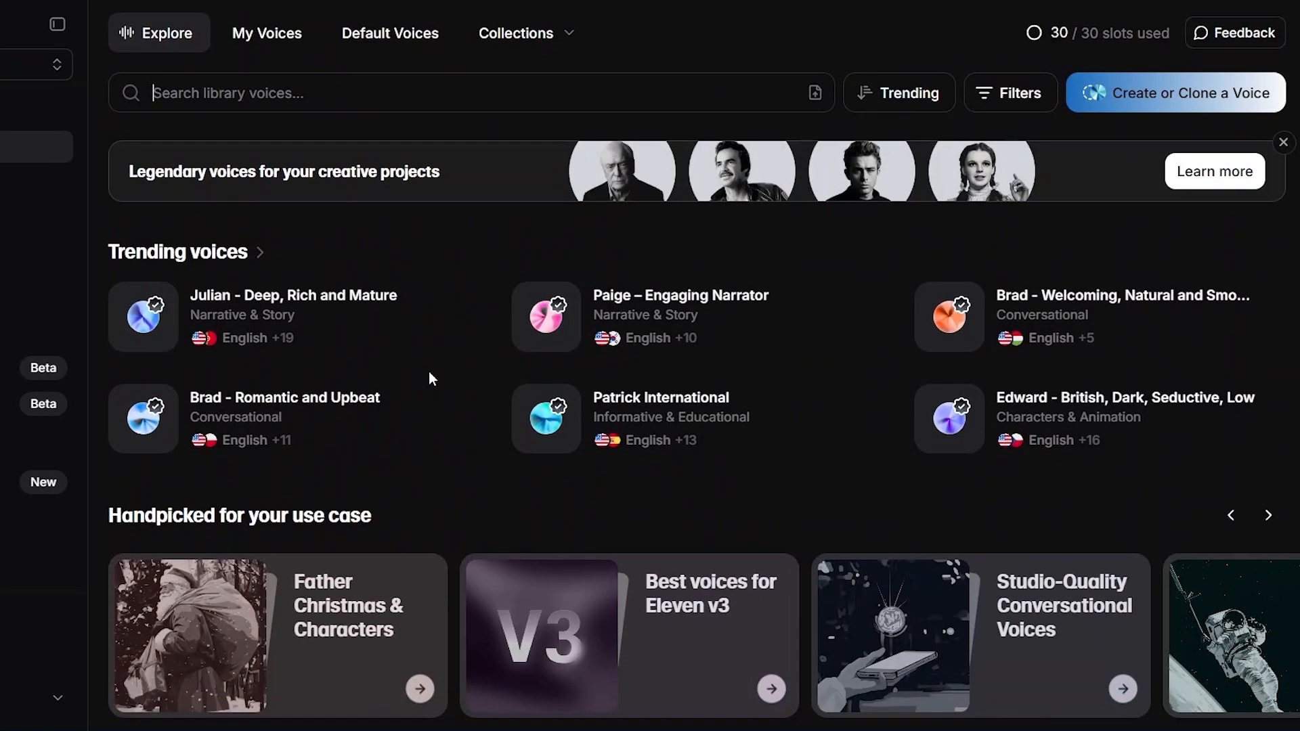
# Open the list of saved voices and look through its entries
pyautogui.click(269, 35)
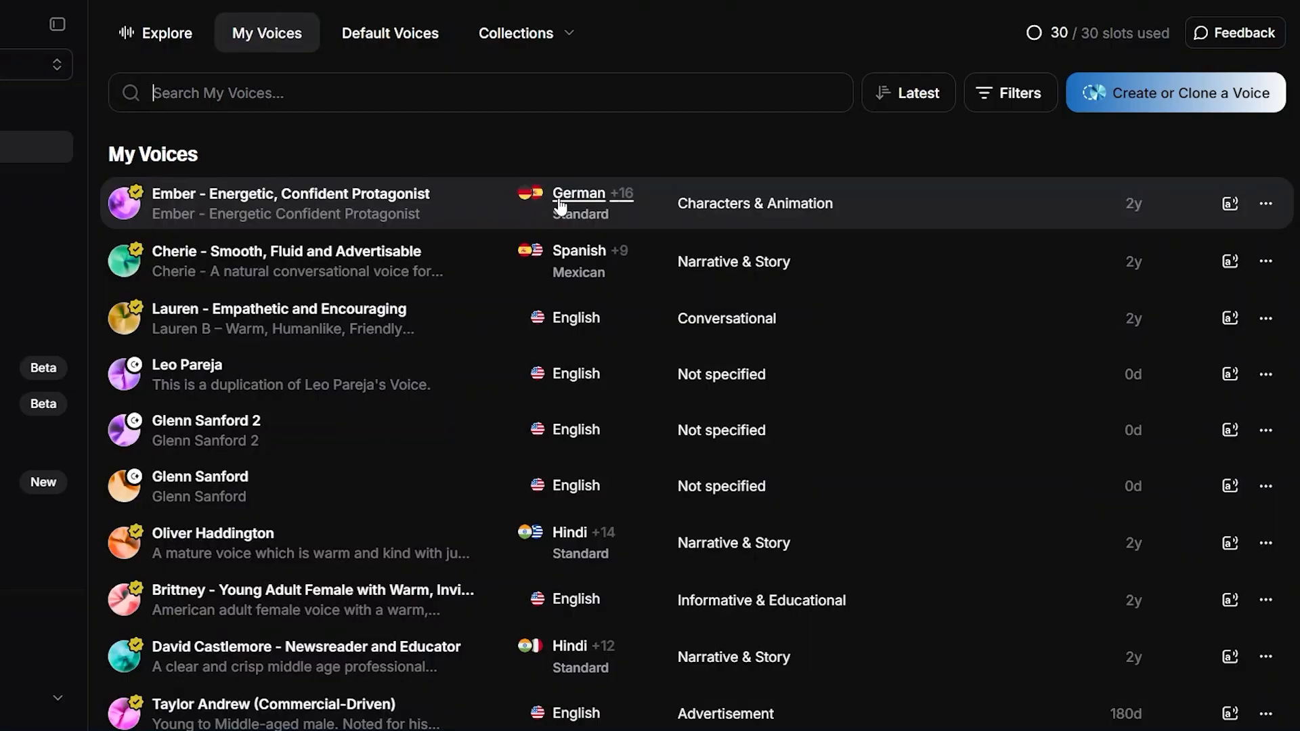
pyautogui.scroll(-8, 494, 434)
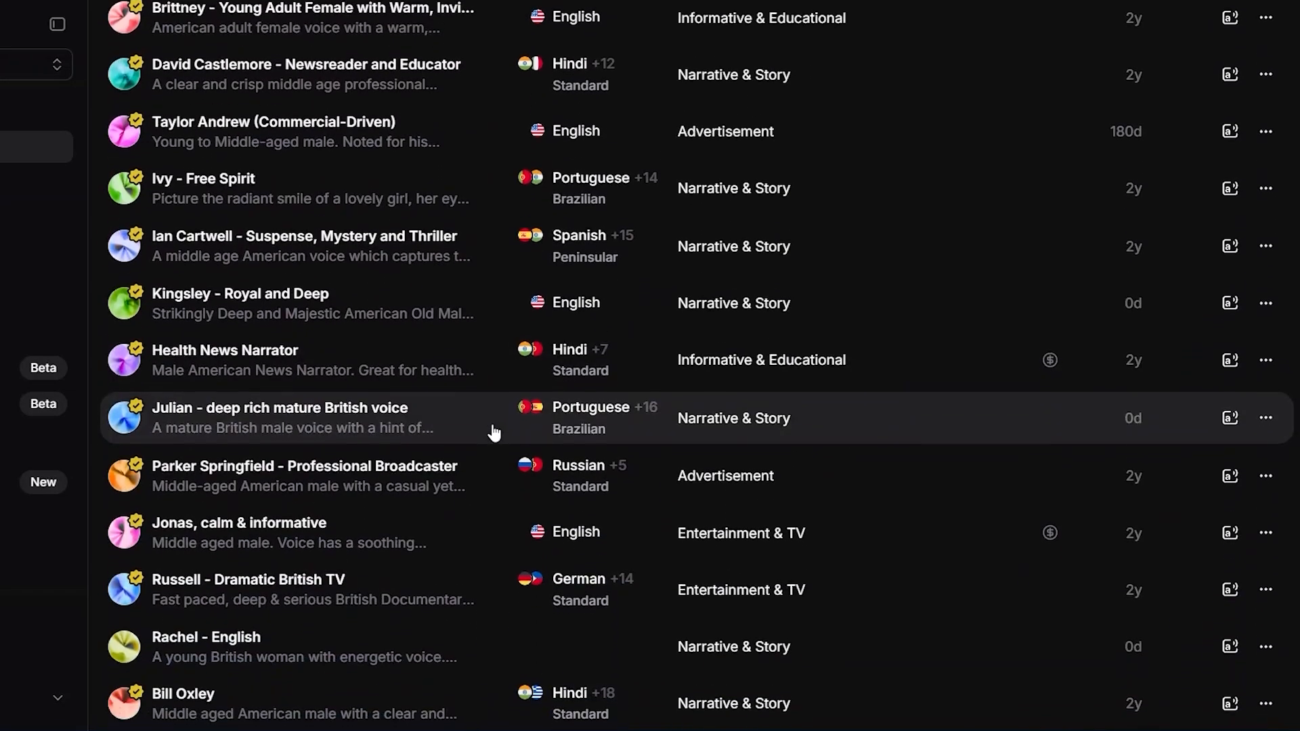
pyautogui.scroll(6, 494, 433)
pyautogui.scroll(3, 494, 434)
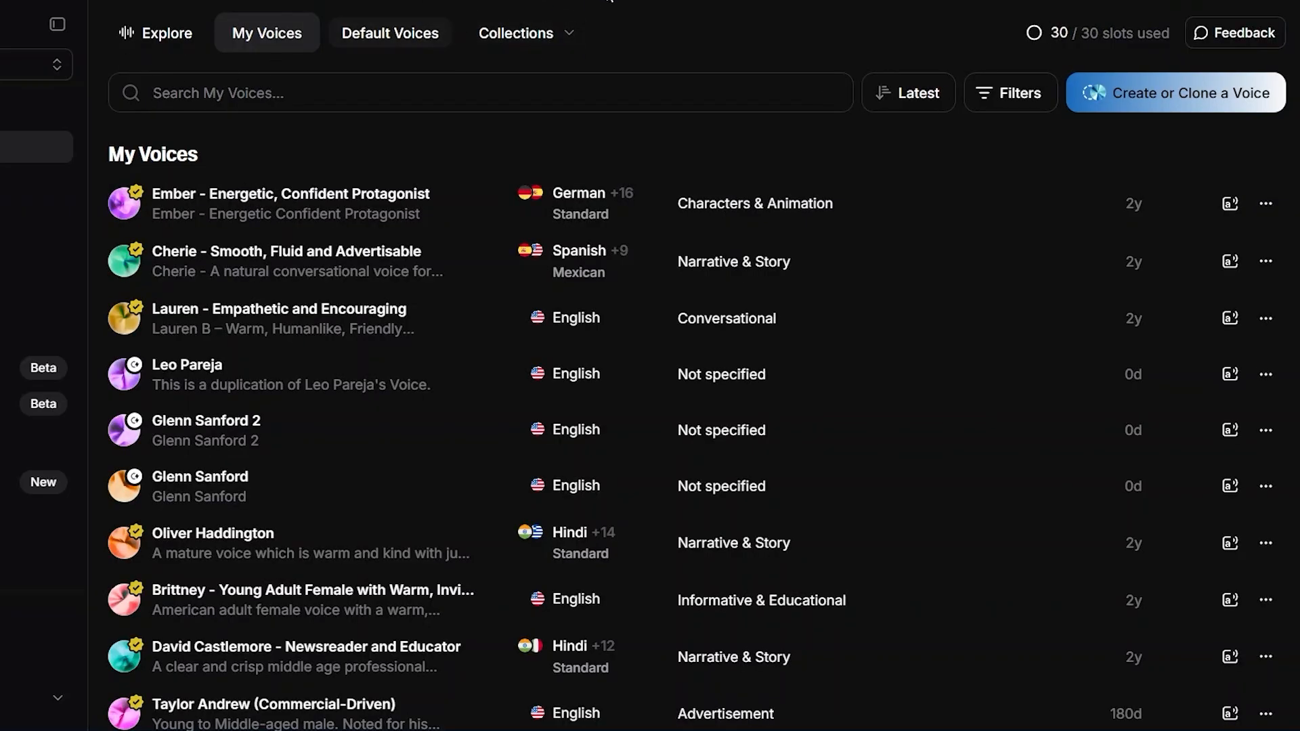
# Return to the public voice library and examine the character voices that can be added to the saved ones
pyautogui.click(168, 41)
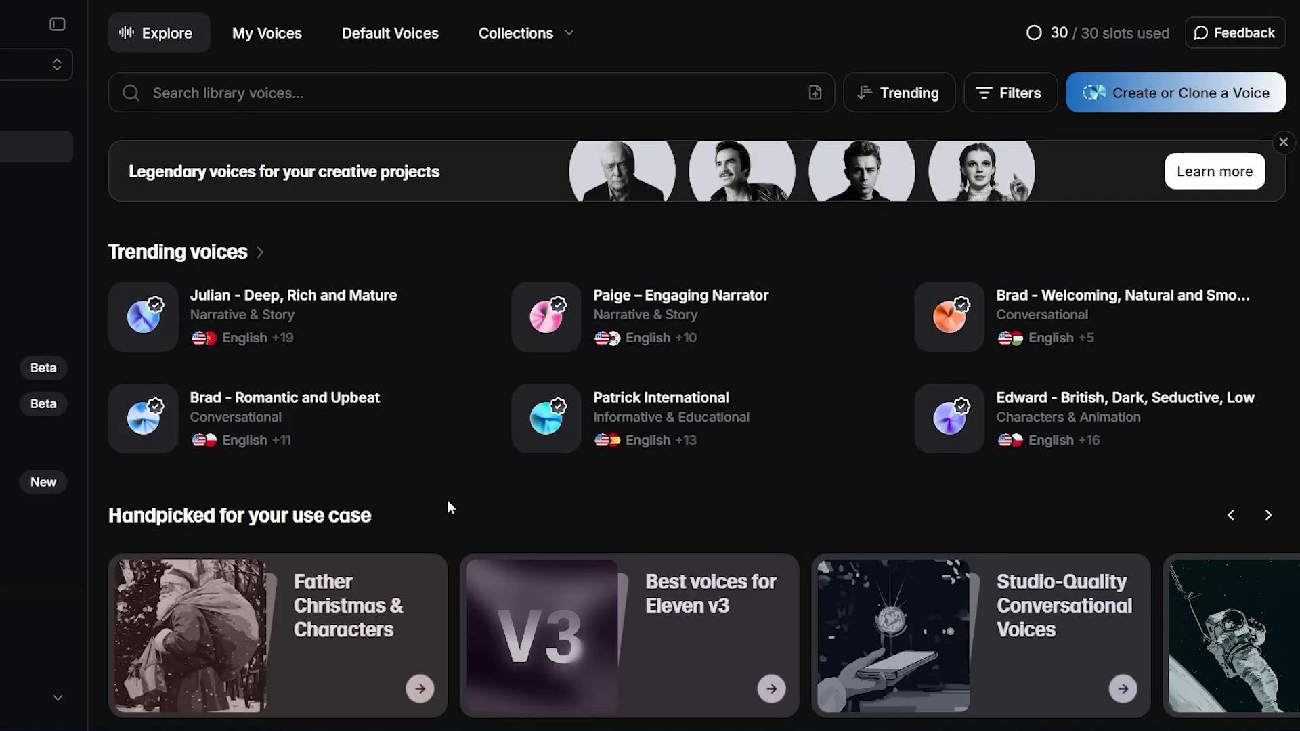
pyautogui.scroll(-10, 476, 504)
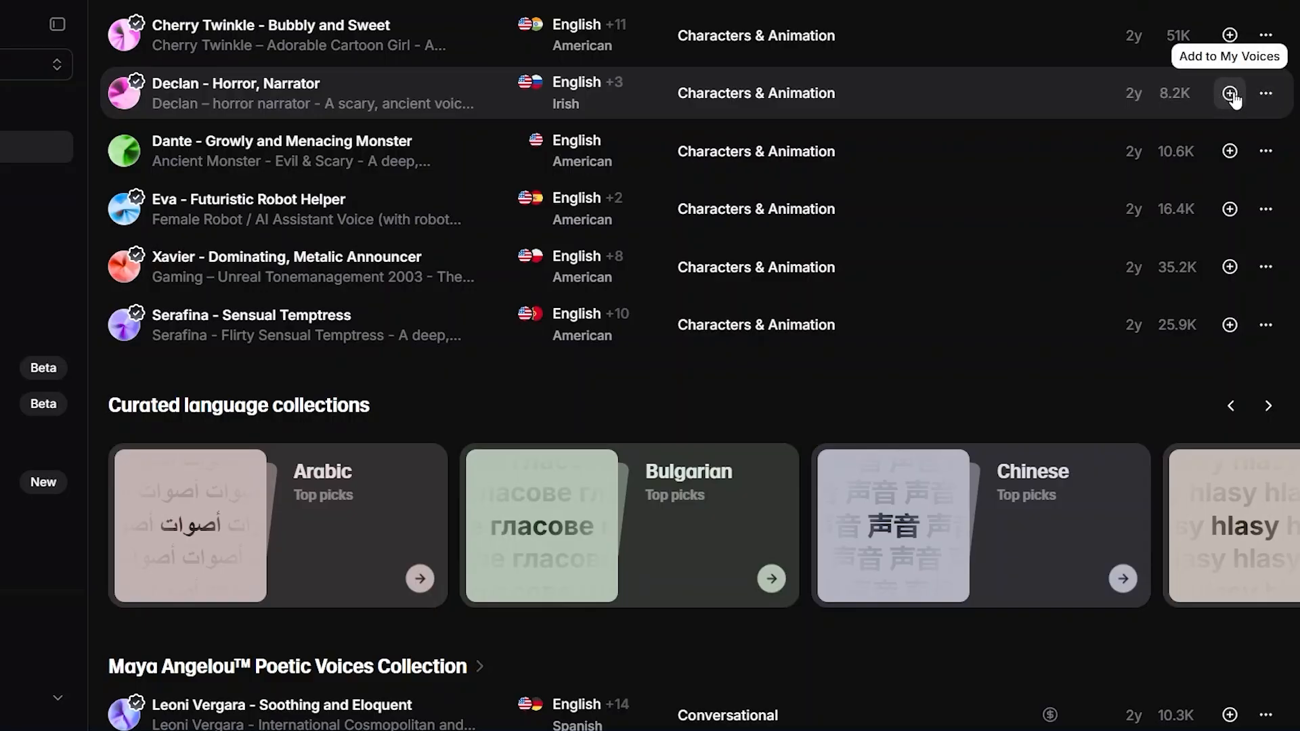
pyautogui.scroll(15, 873, 161)
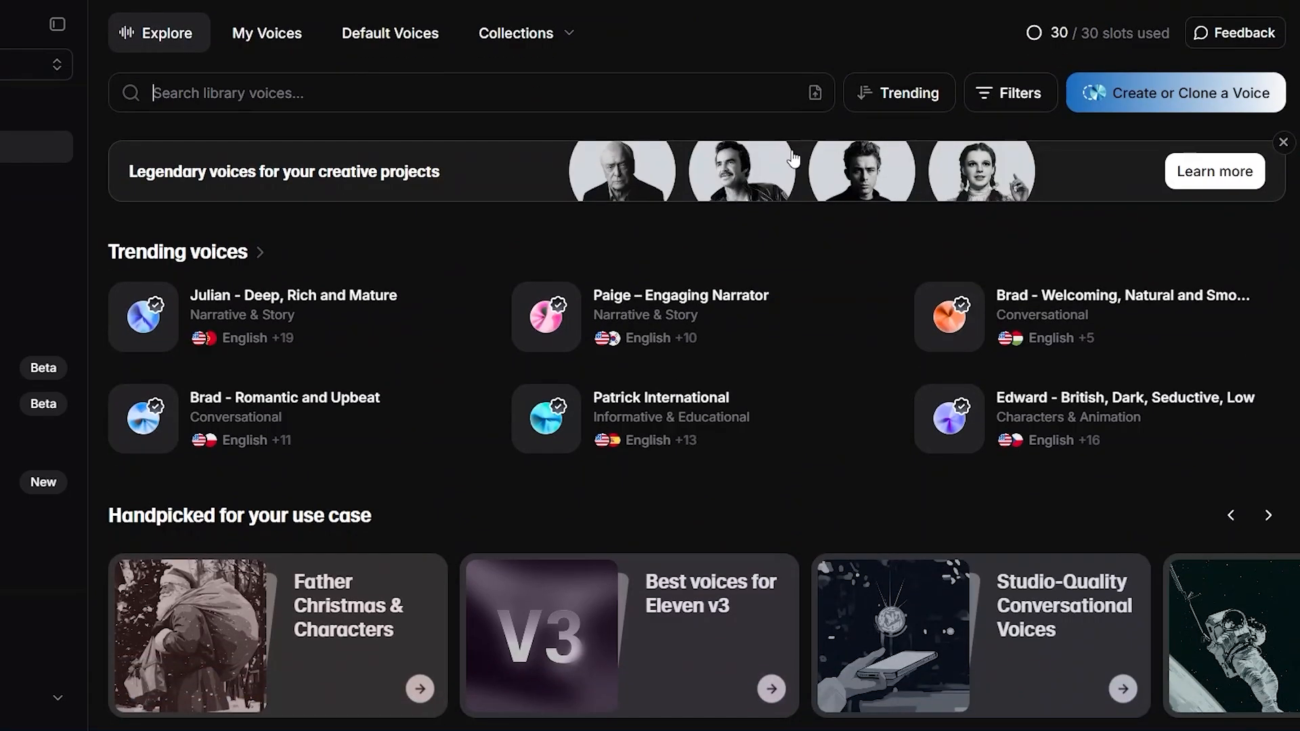
# Search the saved voices for "female, conversational, English, human-like"
pyautogui.click(271, 47)
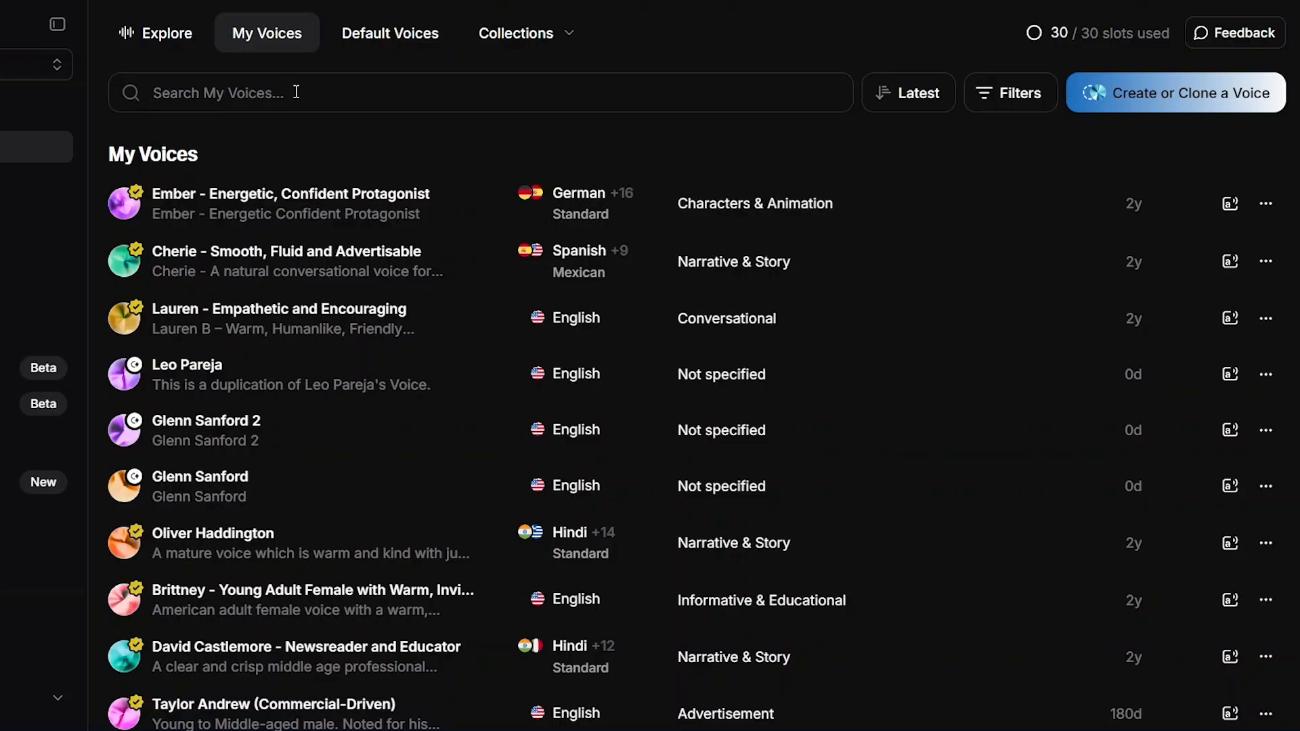
pyautogui.write('fe')
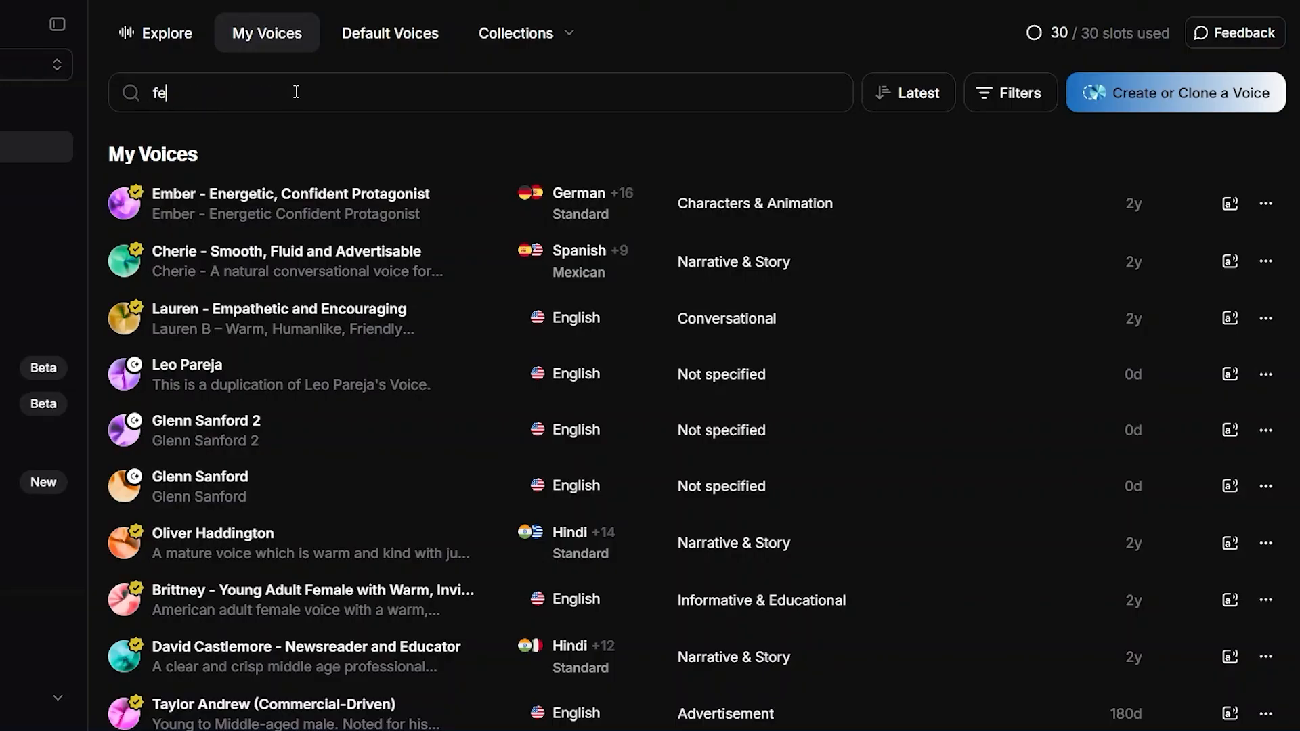
pyautogui.write('male,')
pyautogui.write('conversational')
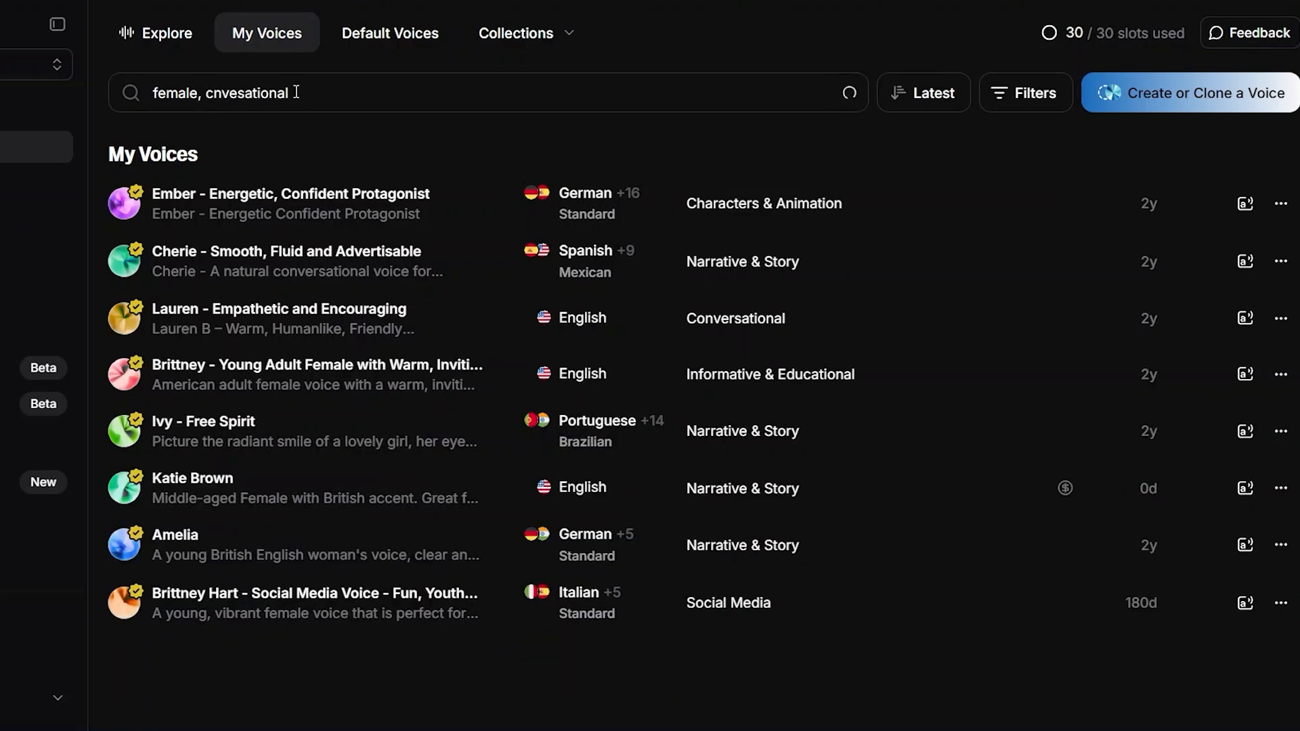
pyautogui.write(',')
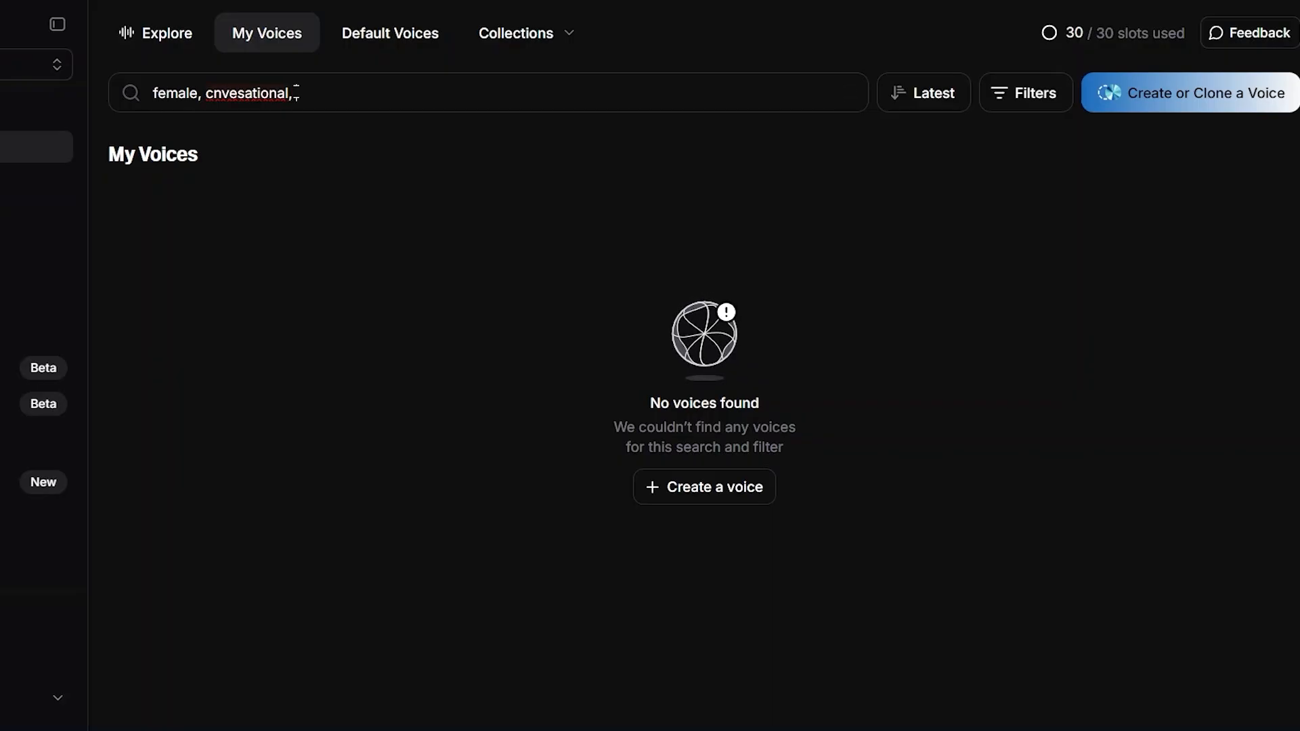
pyautogui.write(' English, ')
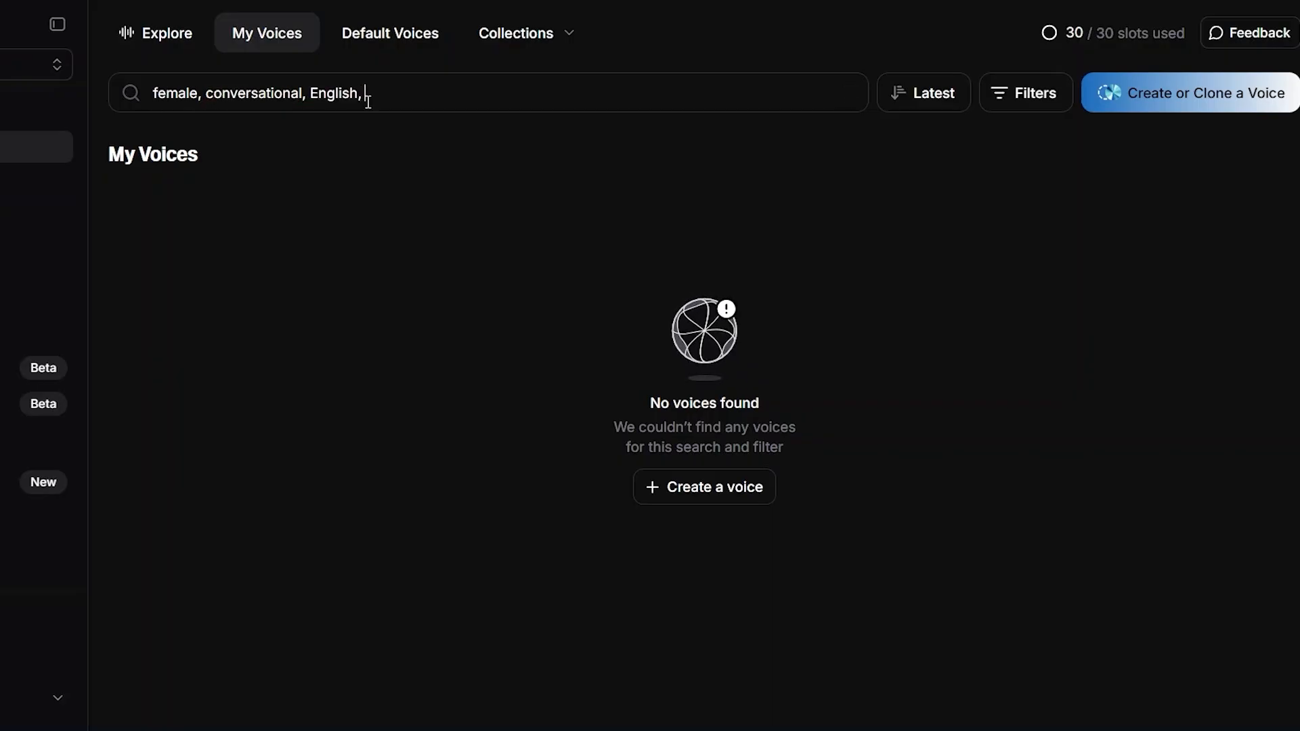
pyautogui.write('human-like')
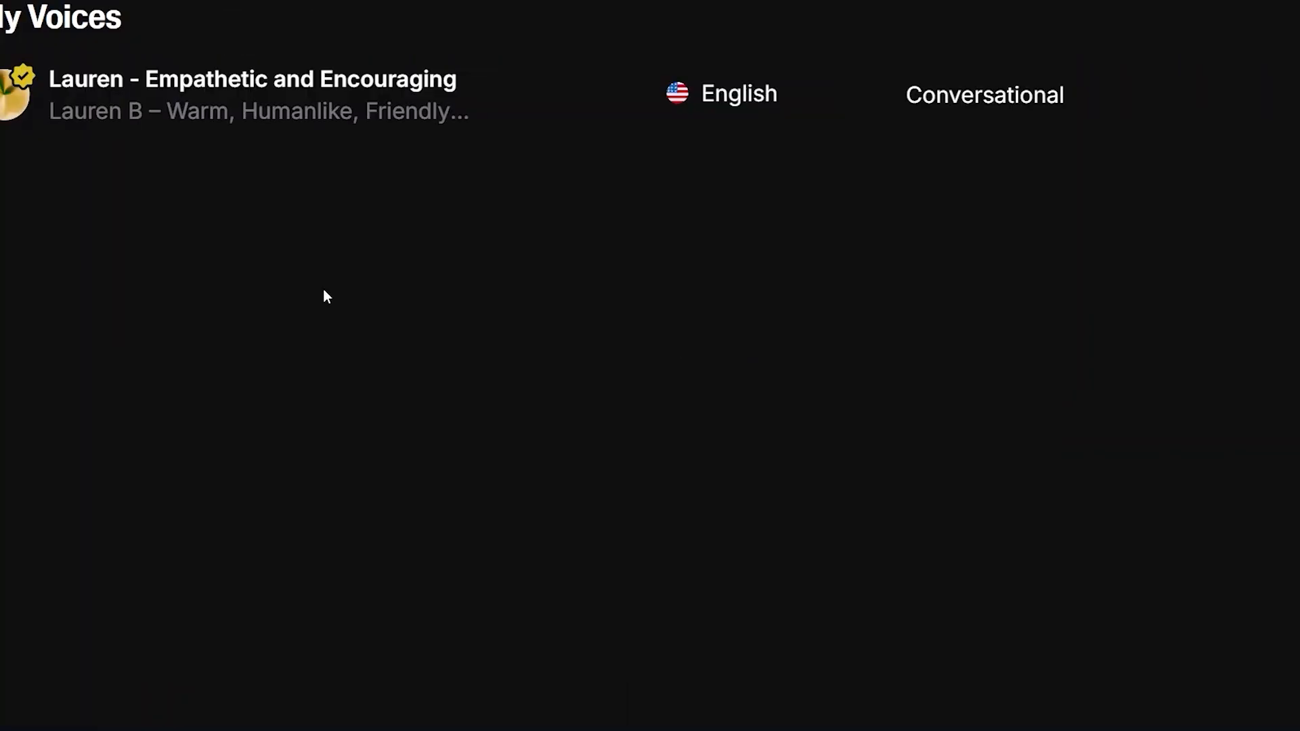
# Use the saved voice "Lauren - Empathetic and Encouraging" in Text to Speech
pyautogui.moveTo(212, 111)
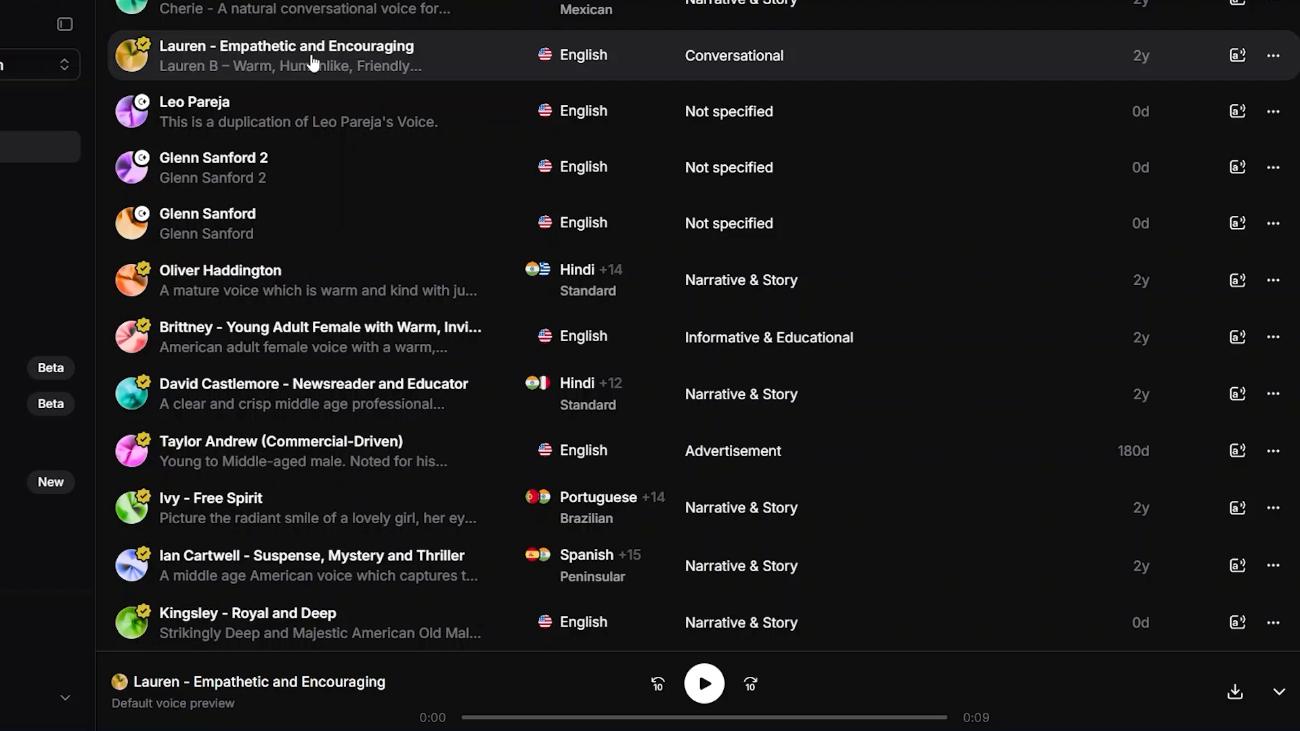
pyautogui.moveTo(250, 66)
pyautogui.click(1239, 55)
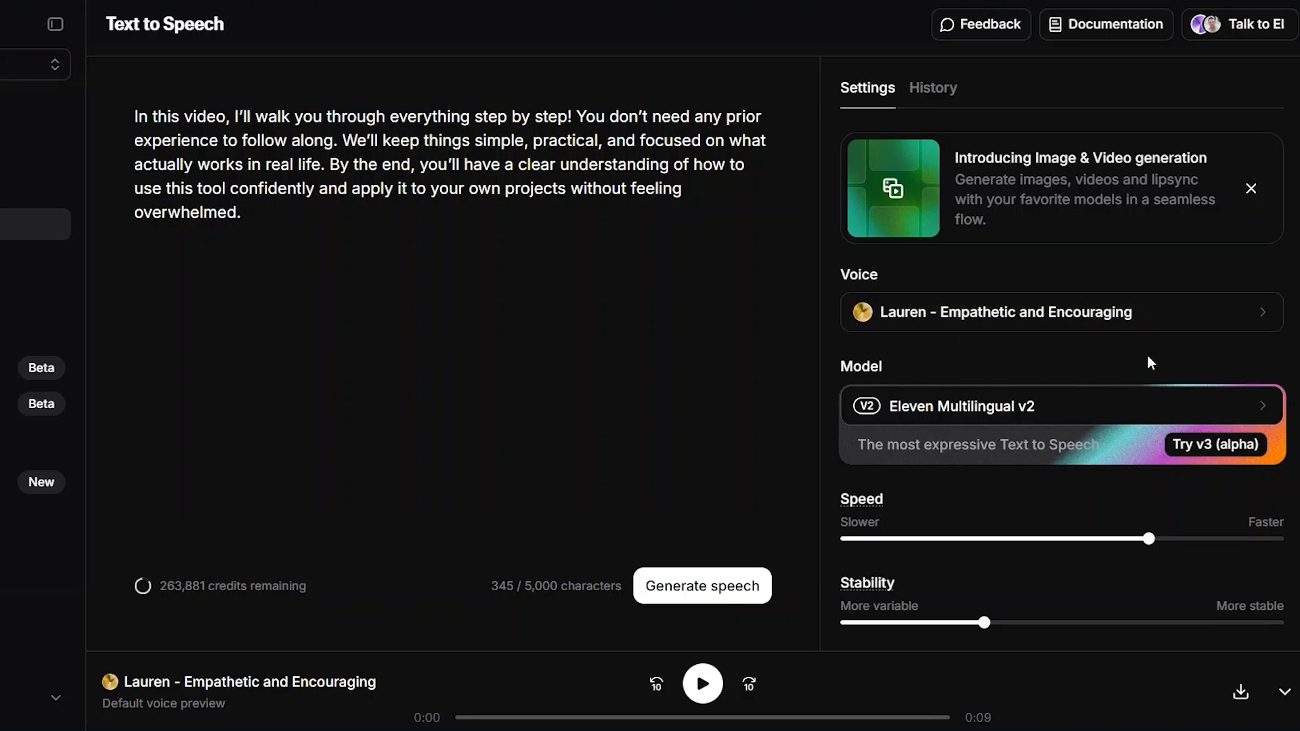
# Review the voice settings and reset speed, stability, similarity and style exaggeration to their default values
pyautogui.scroll(-2, 1147, 357)
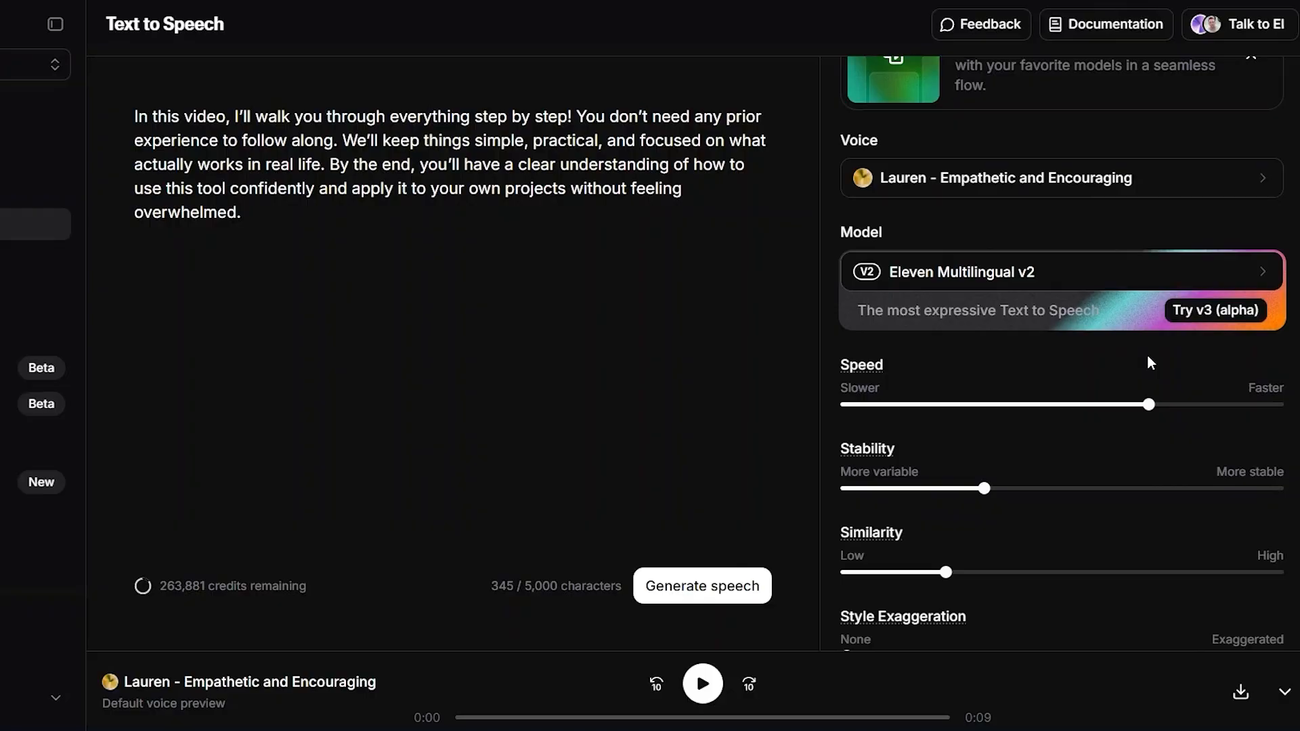
pyautogui.scroll(-1, 1147, 355)
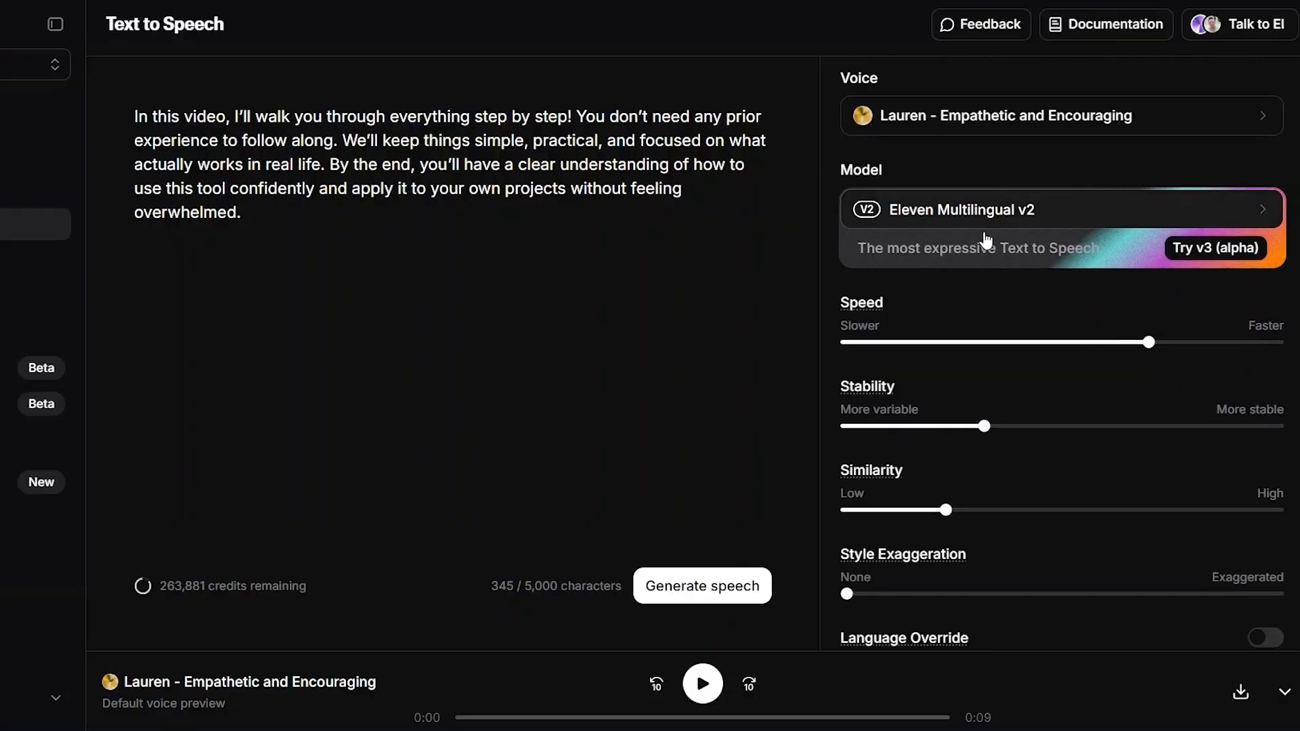
pyautogui.scroll(-1, 982, 286)
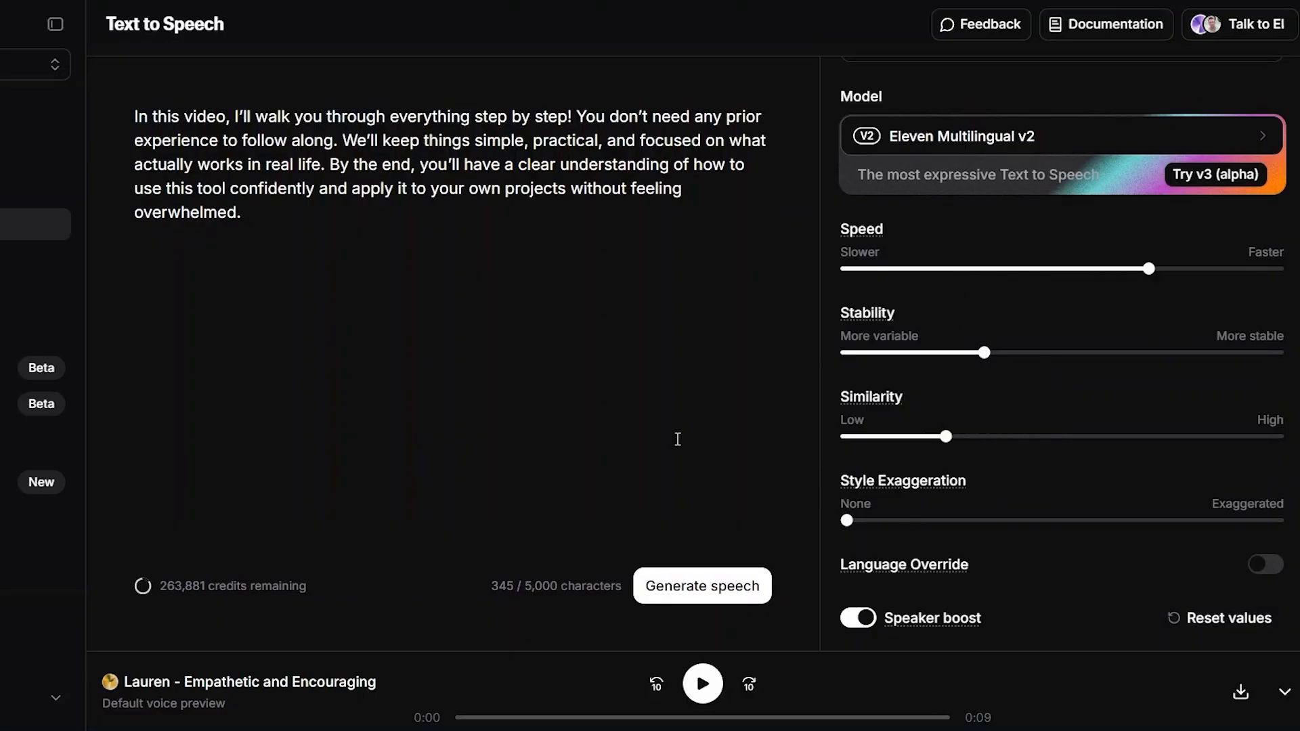
pyautogui.click(1183, 630)
pyautogui.scroll(-1, 1065, 462)
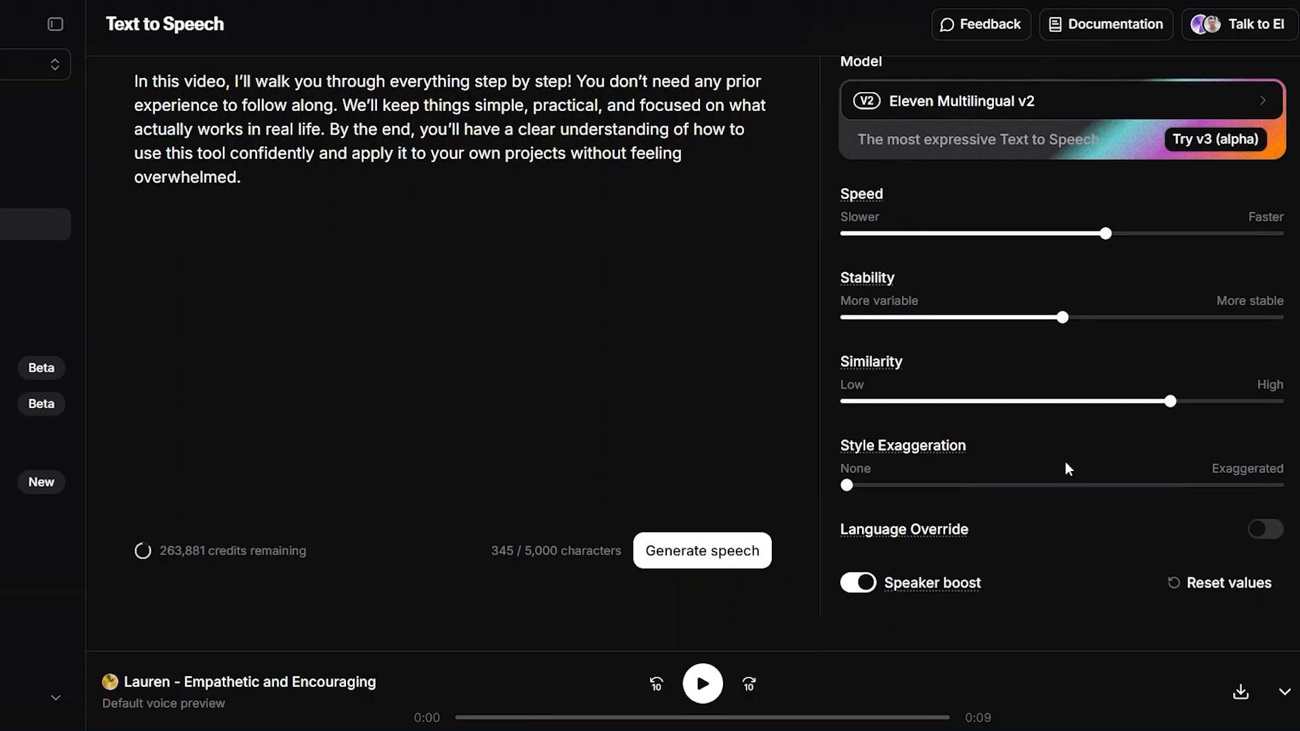
pyautogui.scroll(1, 1066, 461)
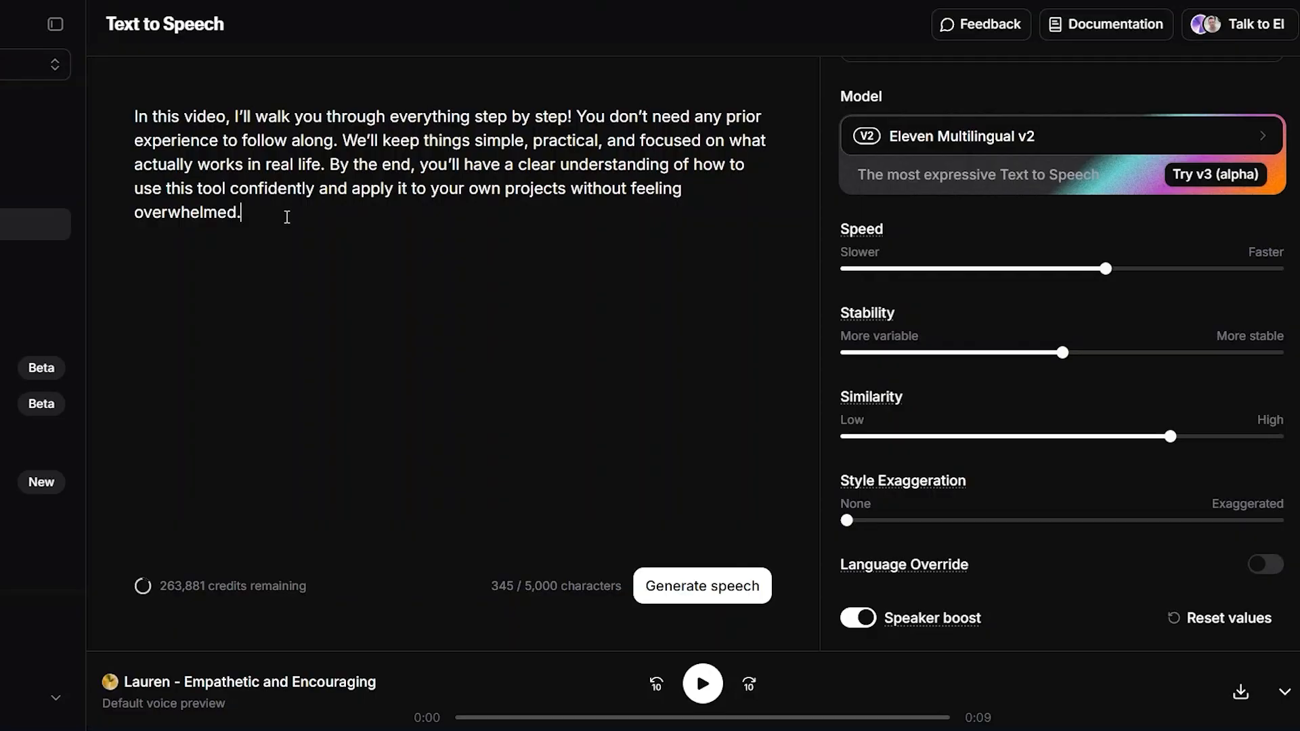
# Replace the existing script with the copied paragraph beginning "This video walks you through the entire process"
pyautogui.click(130, 120)
pyautogui.moveTo(179, 100); pyautogui.dragTo(271, 231)
pyautogui.press('BackSpace')
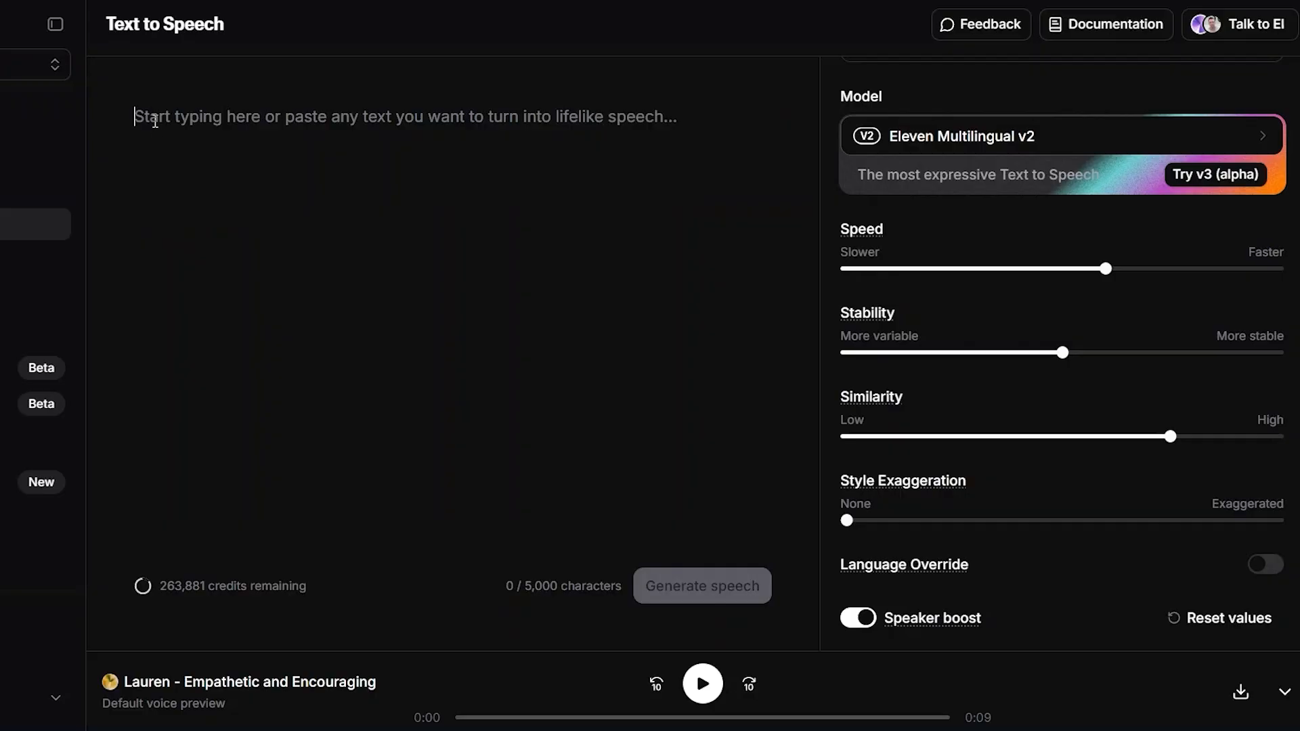
pyautogui.write('This video walks you through the entire process in a clear, straightforward, step-by-step way, so nothing feels confusing or overwhelming. Even if you’re a complete beginner and have never used a tool like ElevenLabs before, you’ll be able to follow along easily from start to finish. I’ll show you exactly how things work in a practical, real-world way, focusing only on the steps that actually matter instead of unnecessary settings or technical details.')
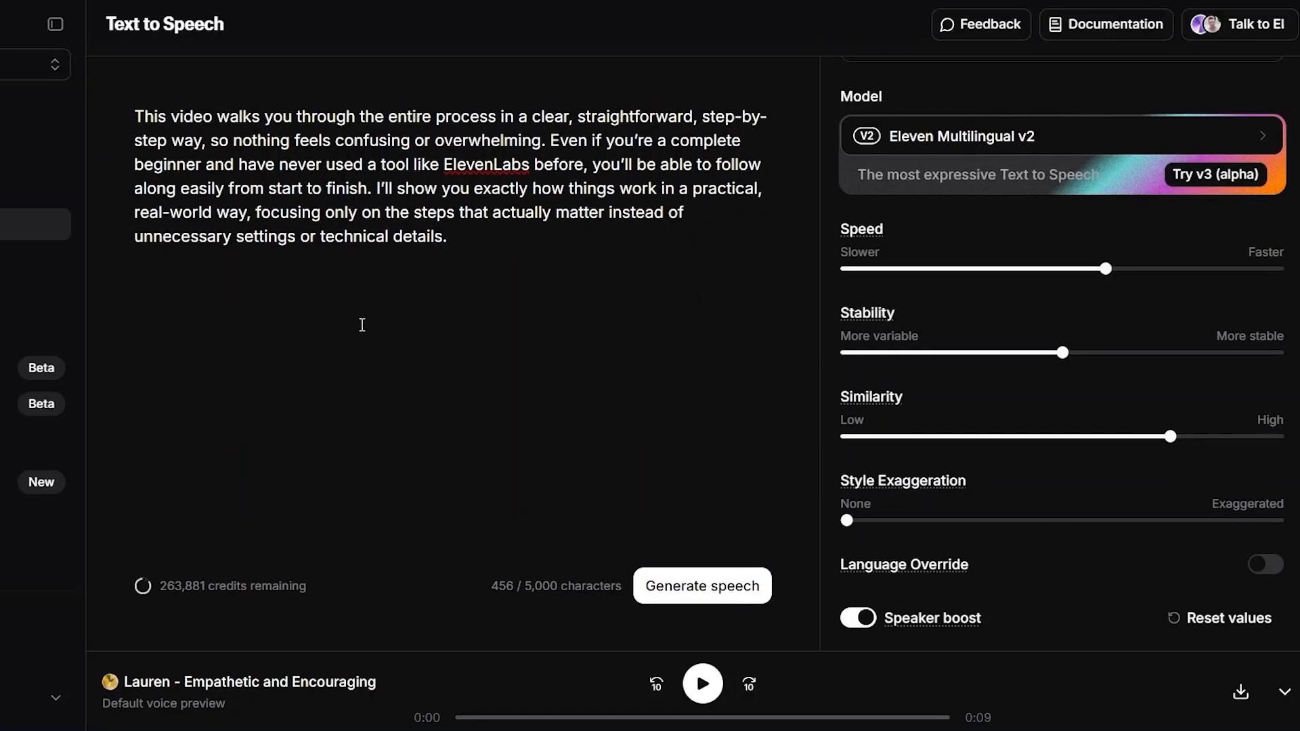
# Generate speech from the new script and listen to part of the result
pyautogui.click(698, 603)
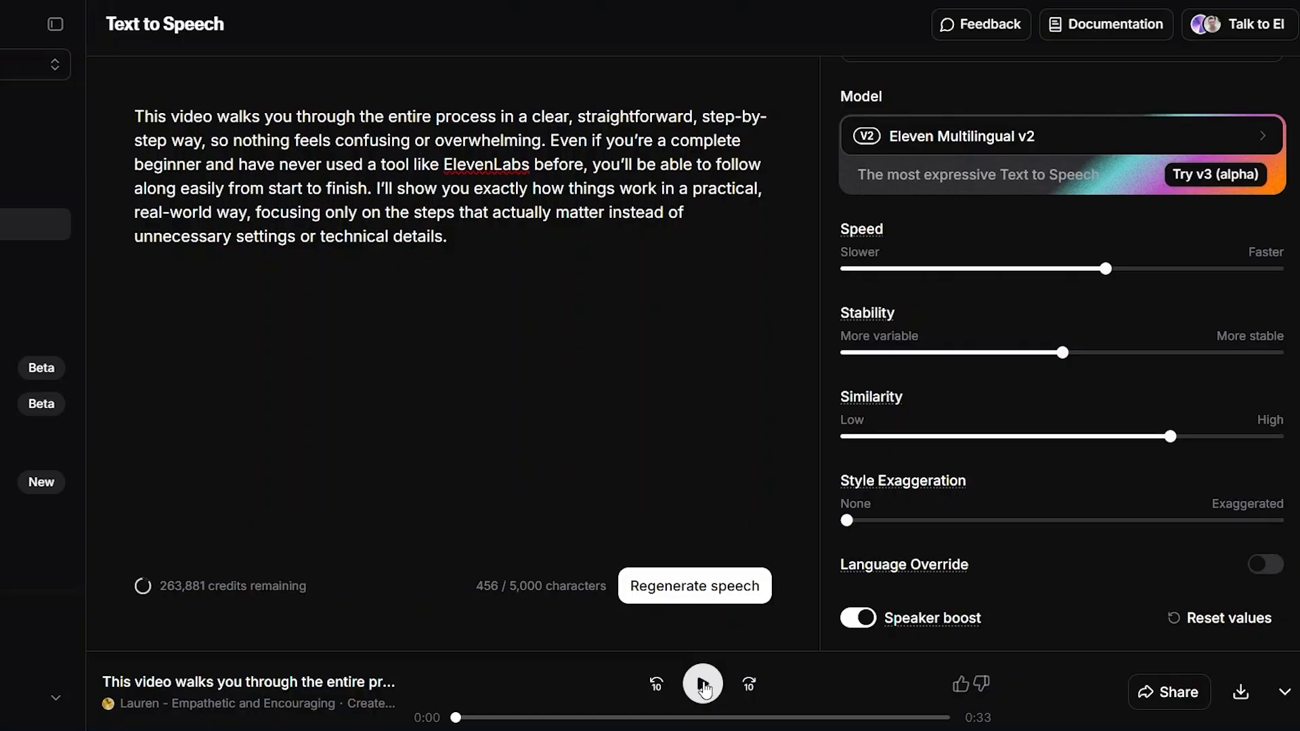
pyautogui.click(704, 689)
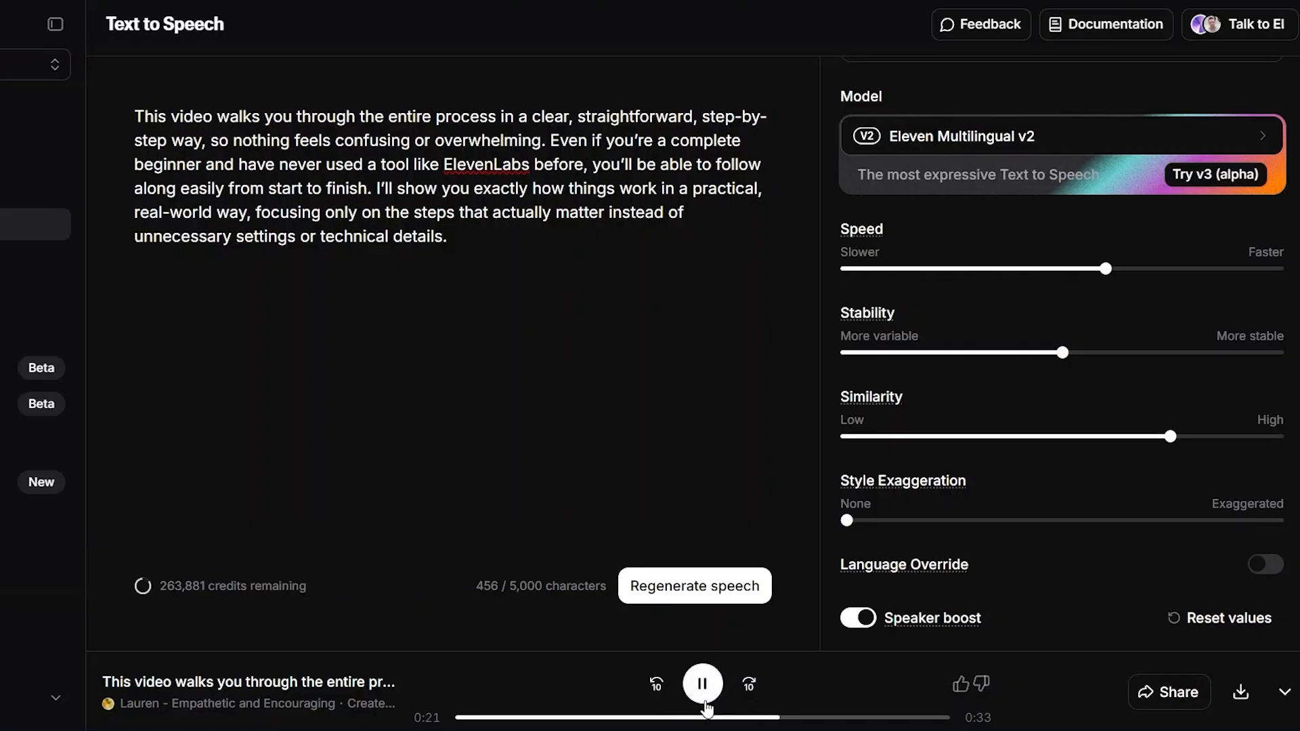
pyautogui.click(704, 694)
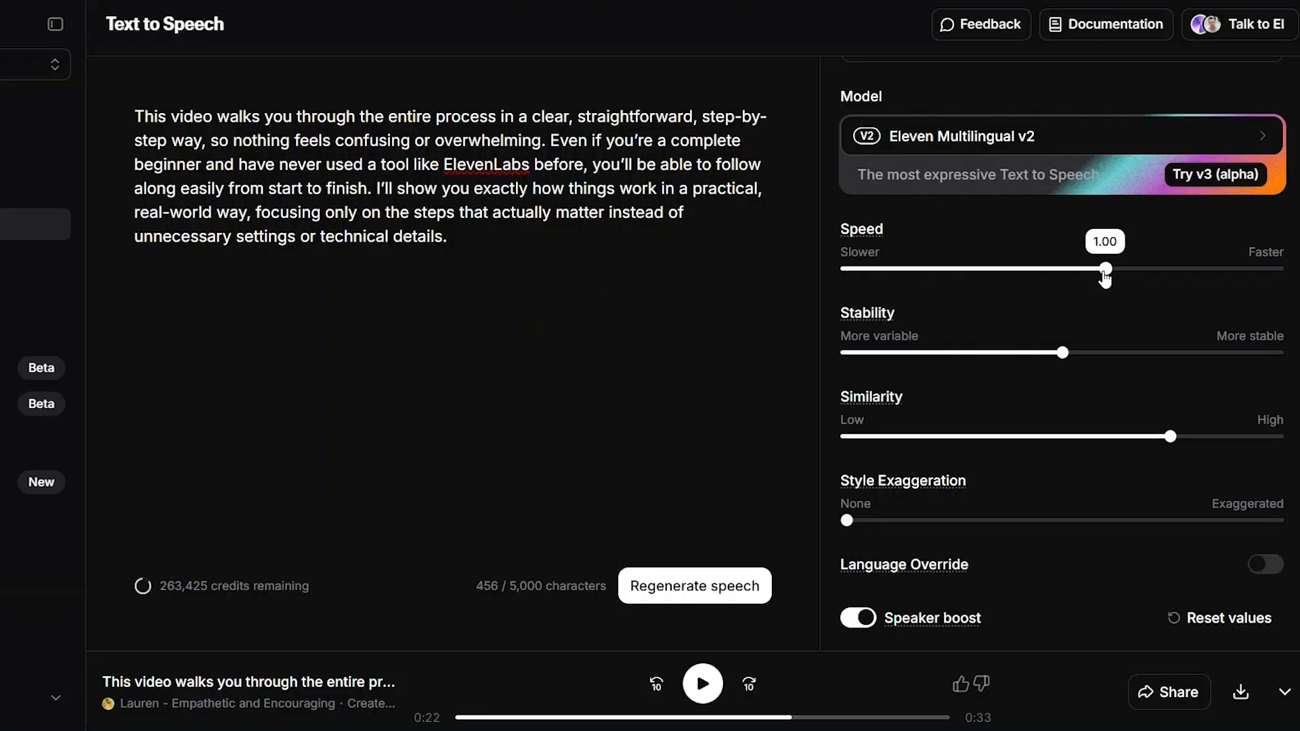
# Regenerate the speech with the speed set to 1.06 and the similarity set to 53%
pyautogui.moveTo(1142, 277)
pyautogui.moveTo(1142, 277); pyautogui.dragTo(1158, 271)
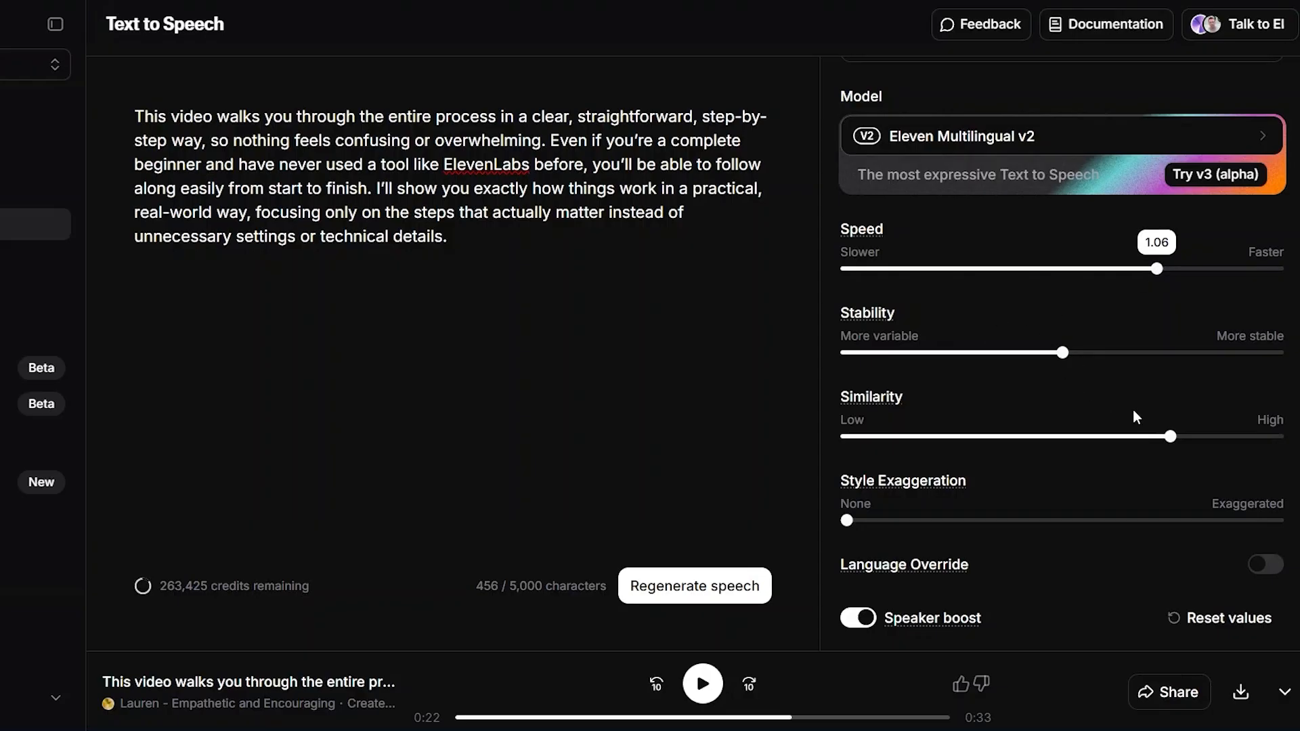
pyautogui.moveTo(1170, 437); pyautogui.dragTo(1135, 437)
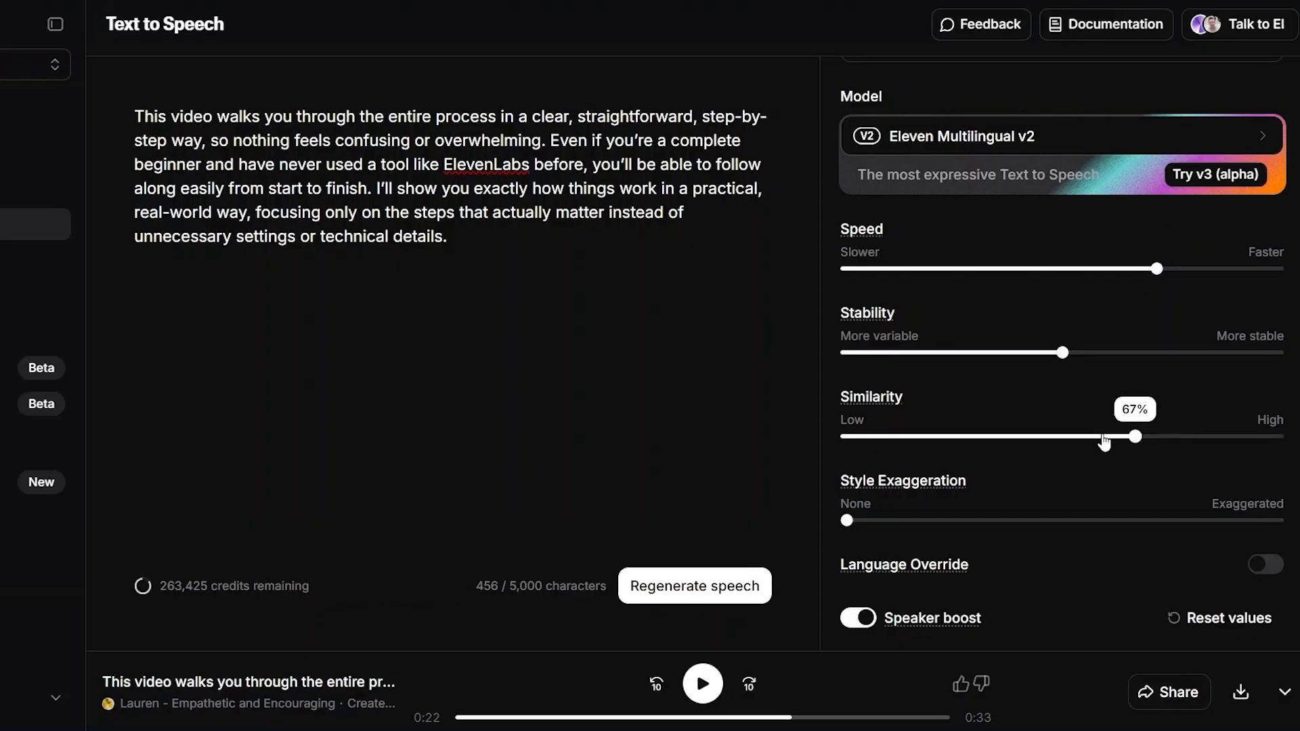
pyautogui.click(1097, 437)
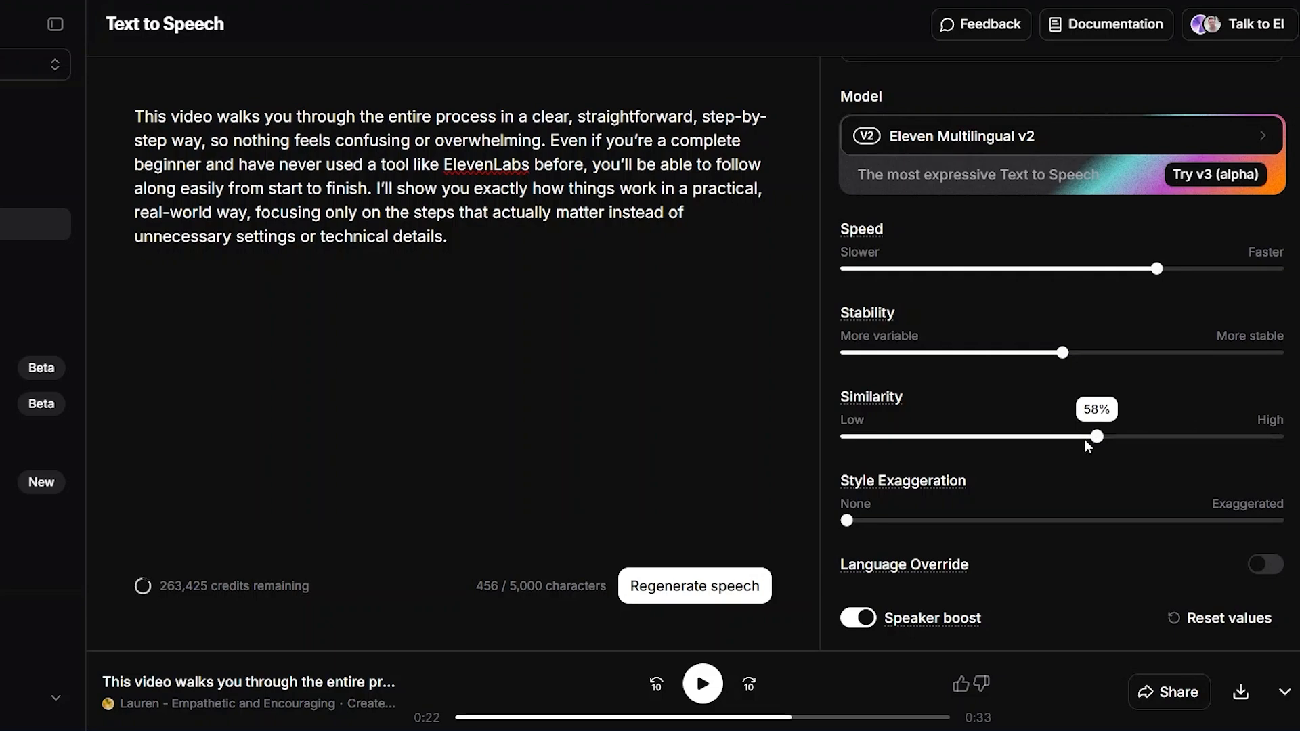
pyautogui.click(1076, 436)
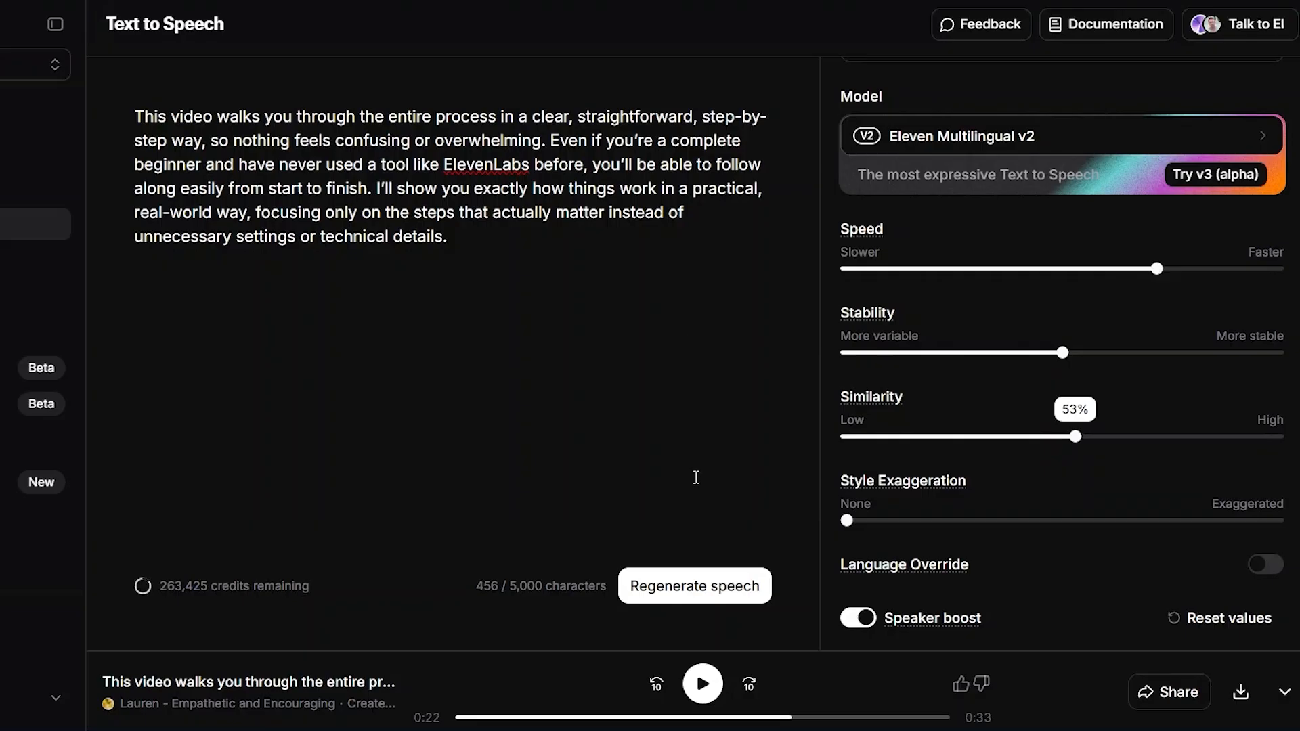
pyautogui.click(679, 593)
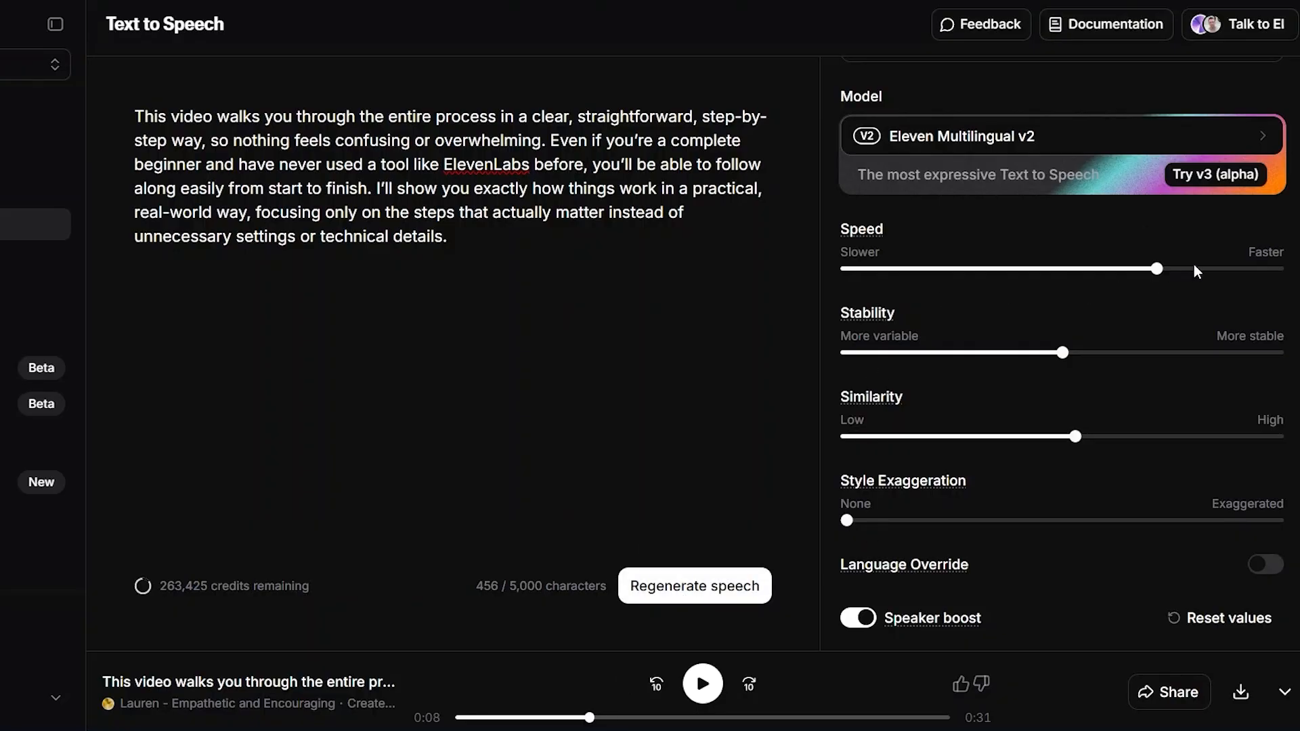
# Regenerate the speech with the speed set to 1.10 and the style exaggeration set to 15%, and listen to part of it
pyautogui.moveTo(1193, 274)
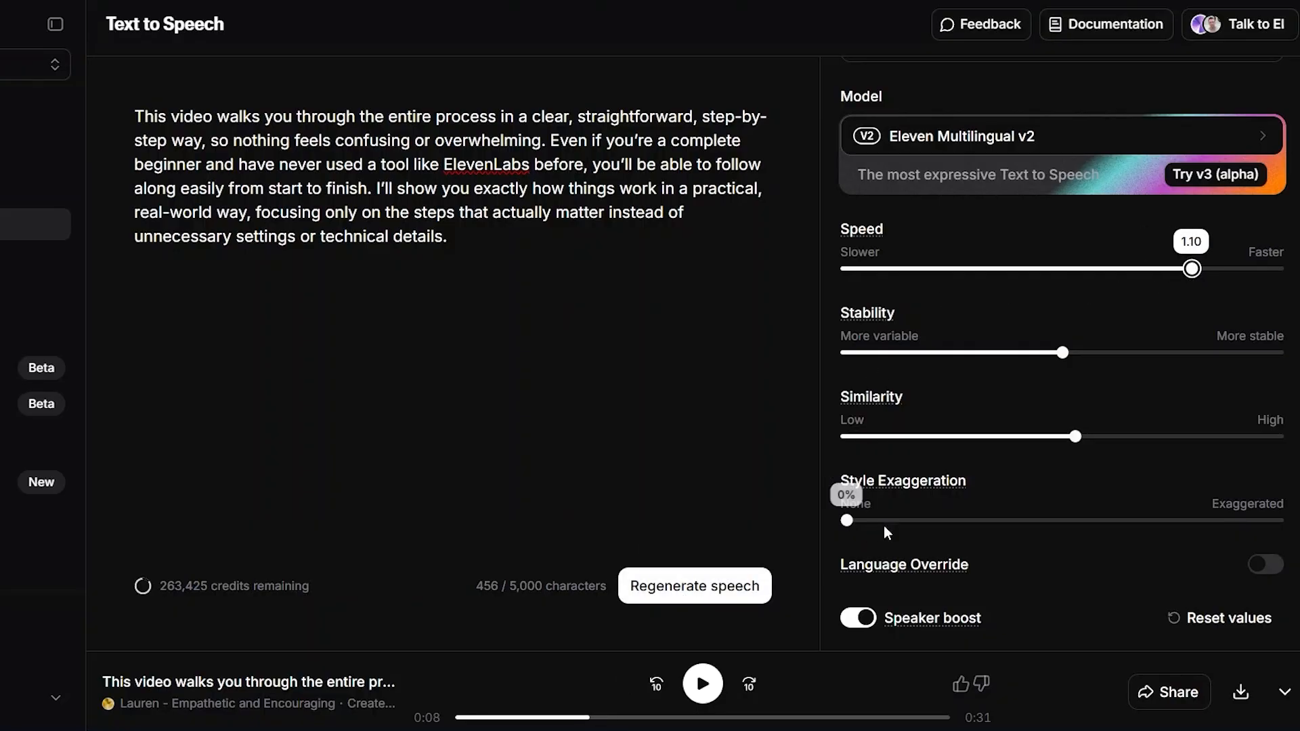
pyautogui.click(909, 521)
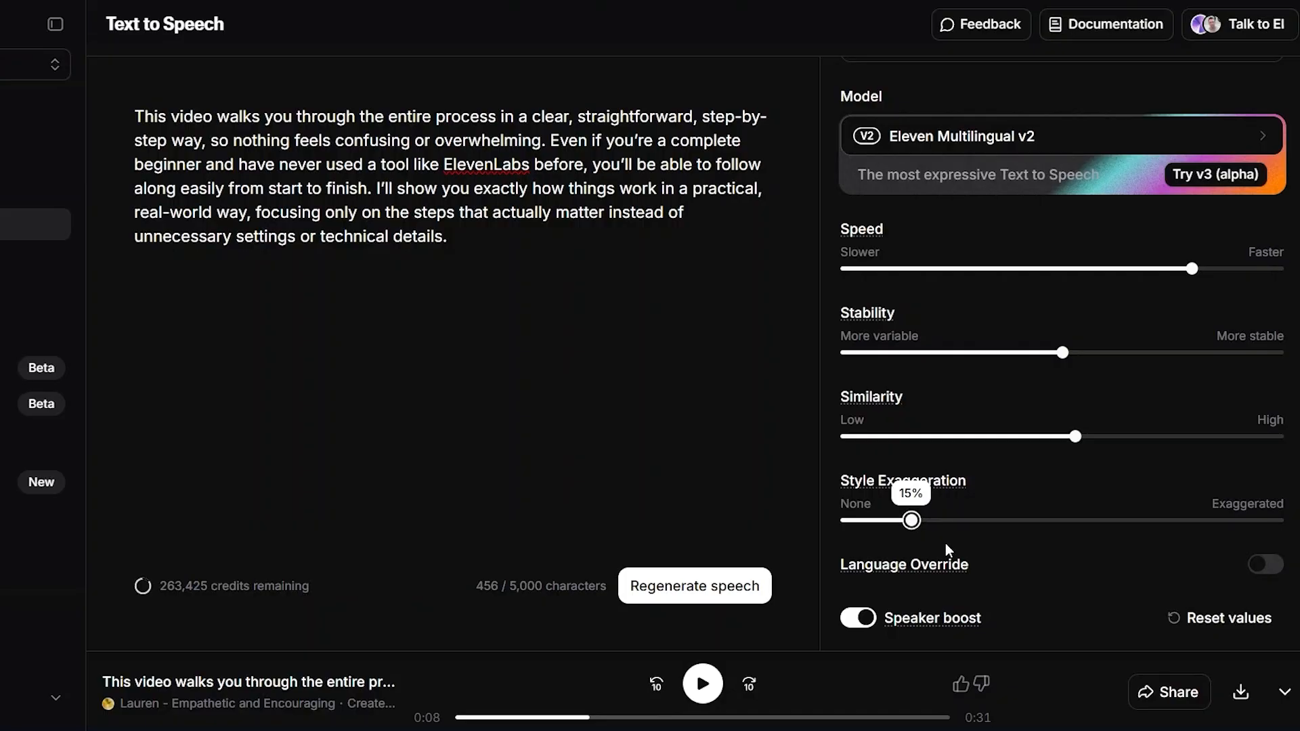
pyautogui.click(707, 587)
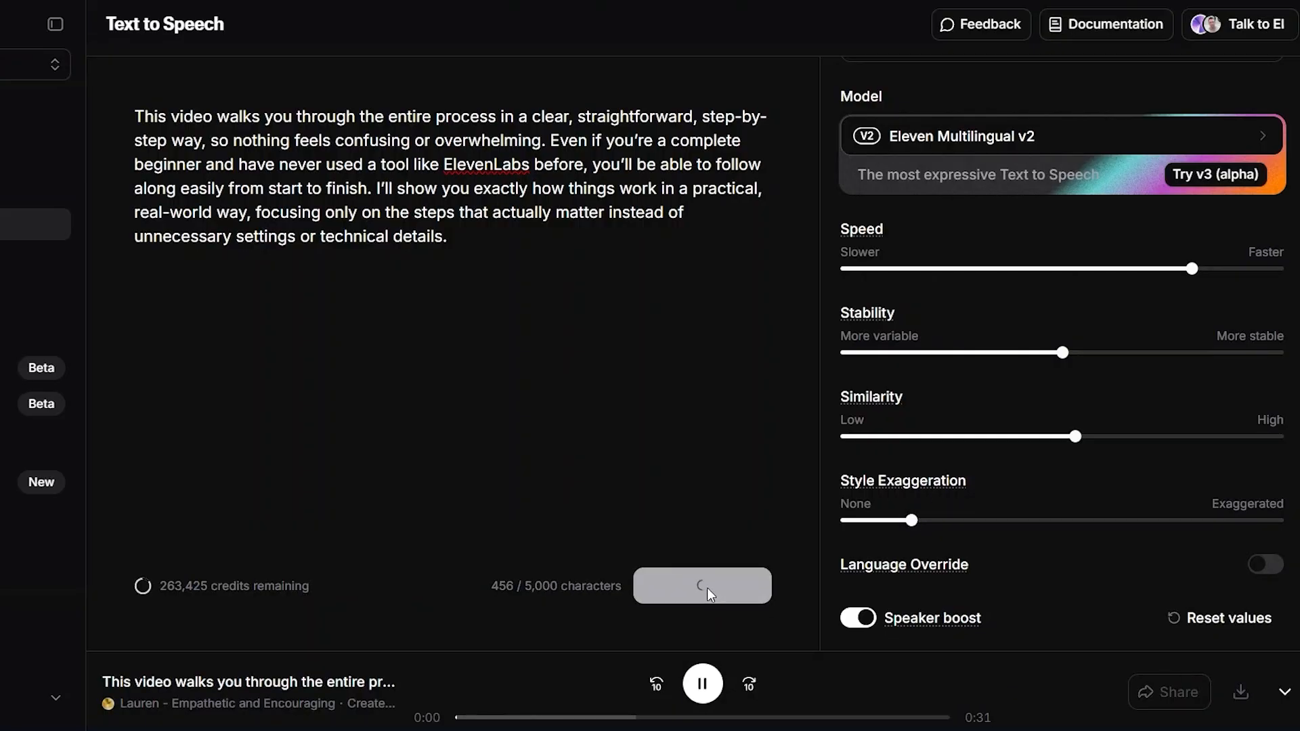
pyautogui.click(704, 685)
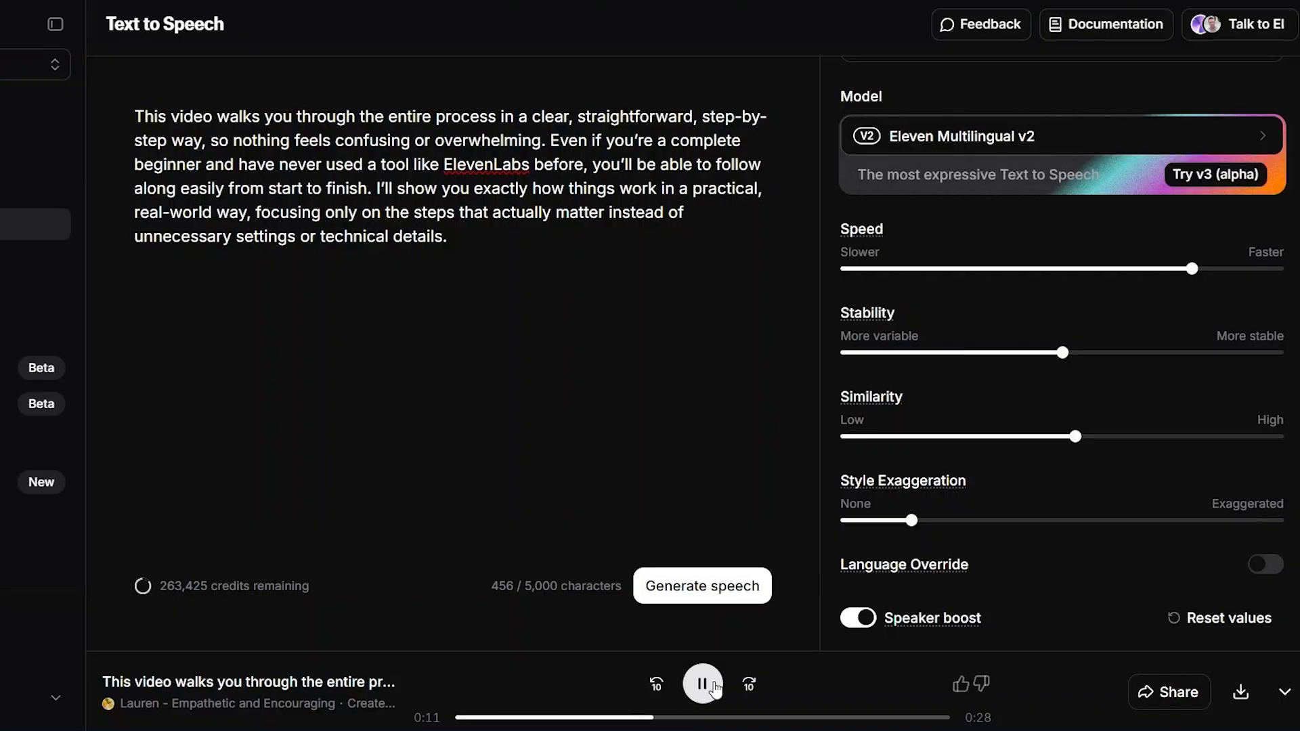
pyautogui.click(704, 684)
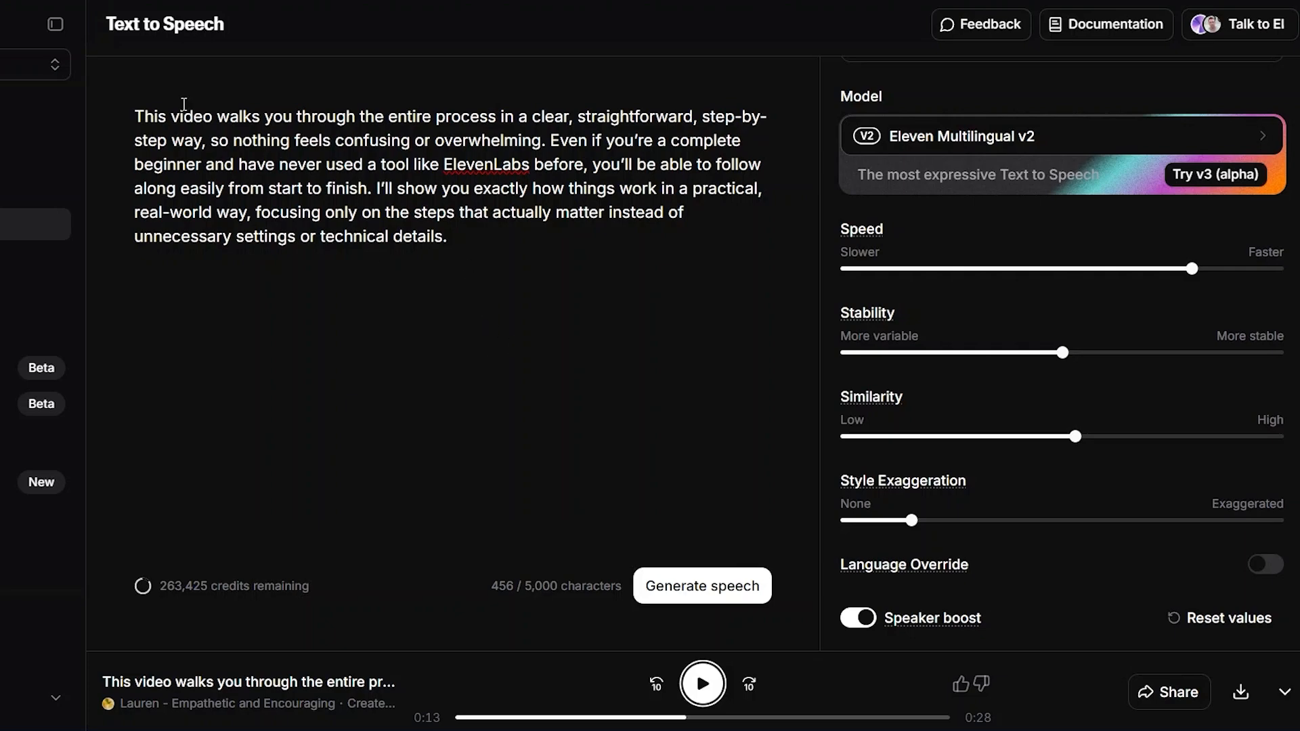
pyautogui.click(252, 213)
pyautogui.click(583, 167)
pyautogui.click(447, 237)
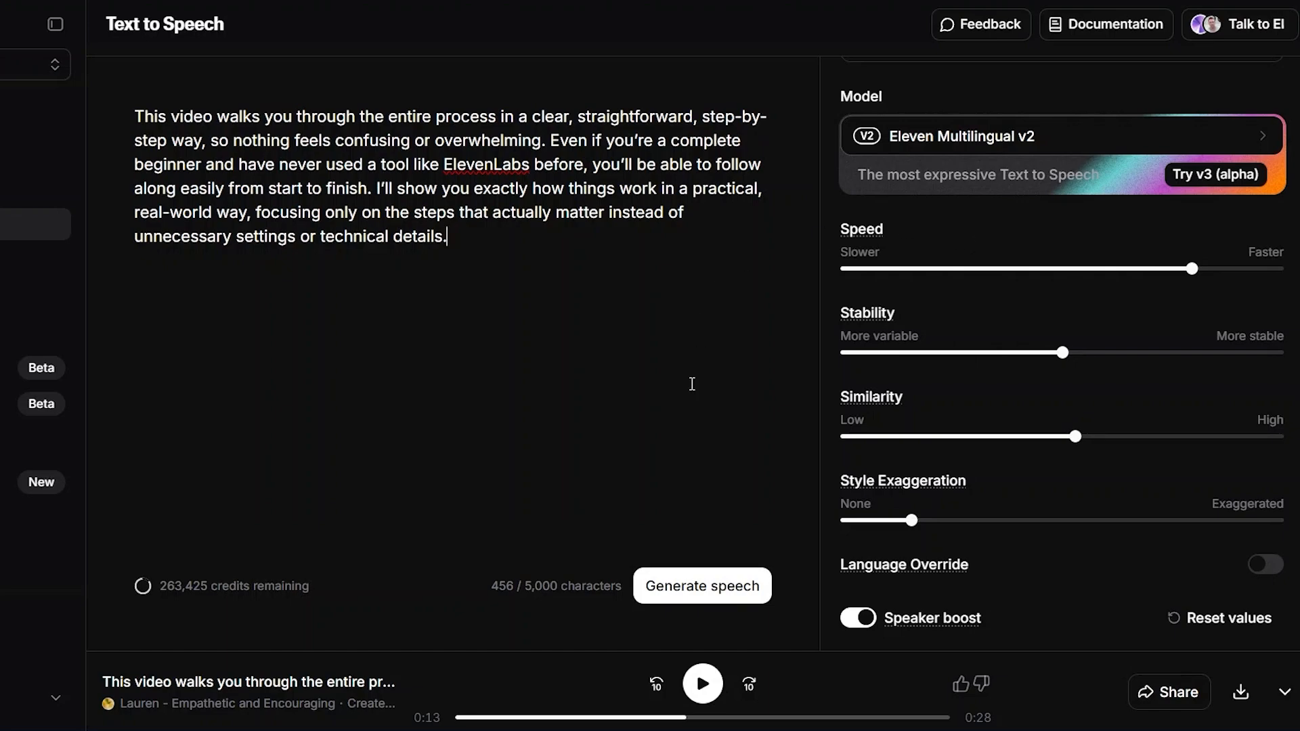
# Download the generated speech as an MP3 file to the Documents folder under the suggested file name
pyautogui.click(1241, 694)
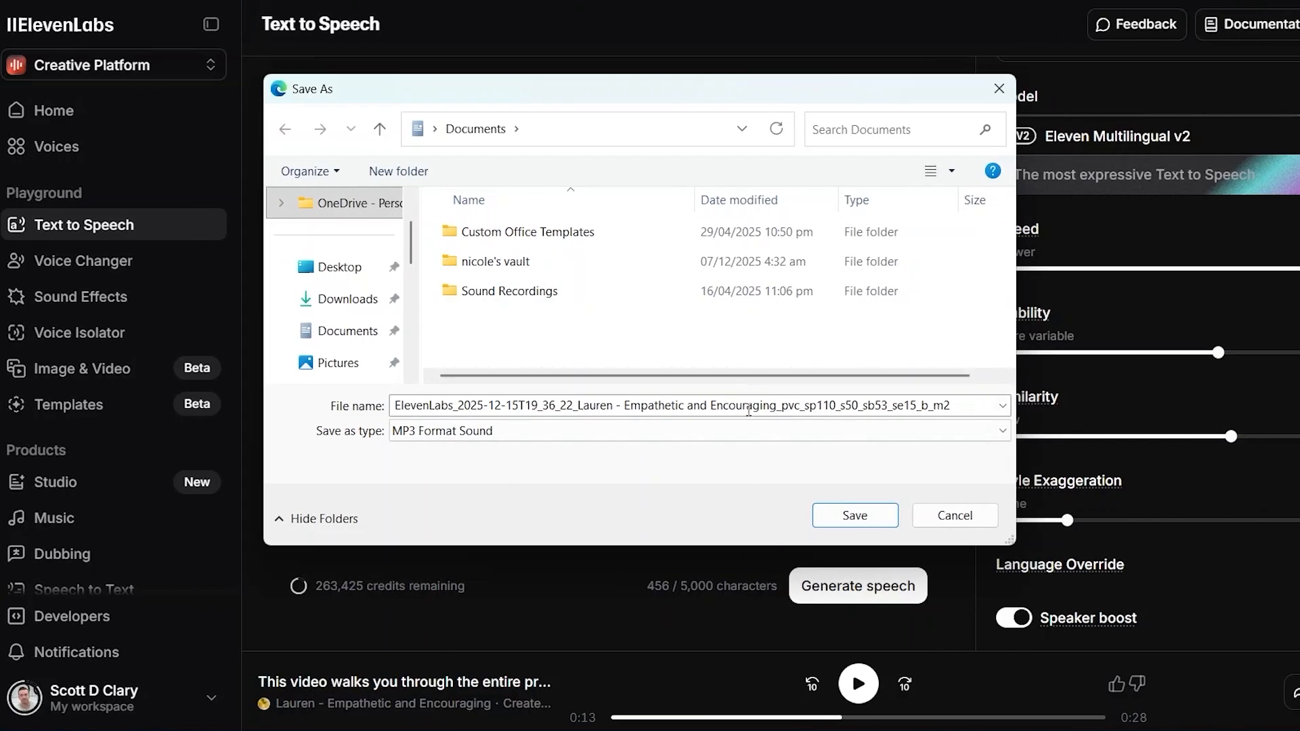
pyautogui.click(859, 524)
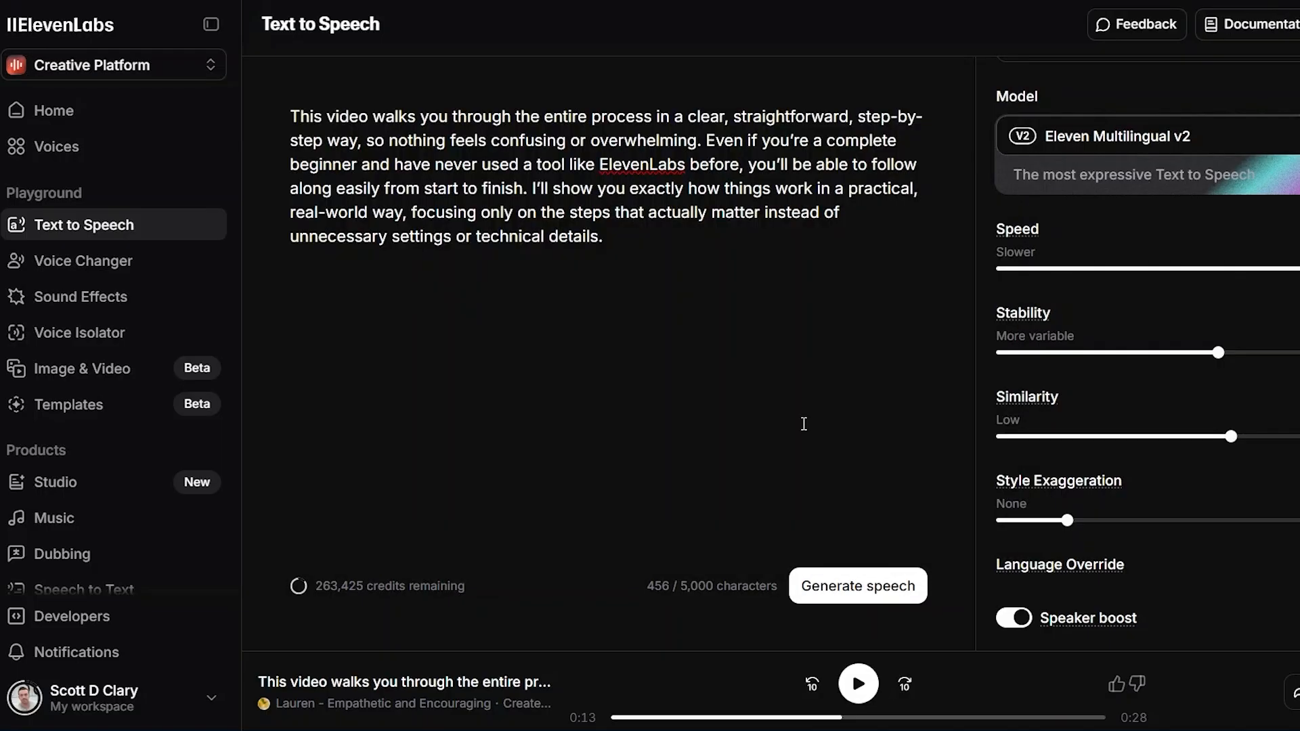